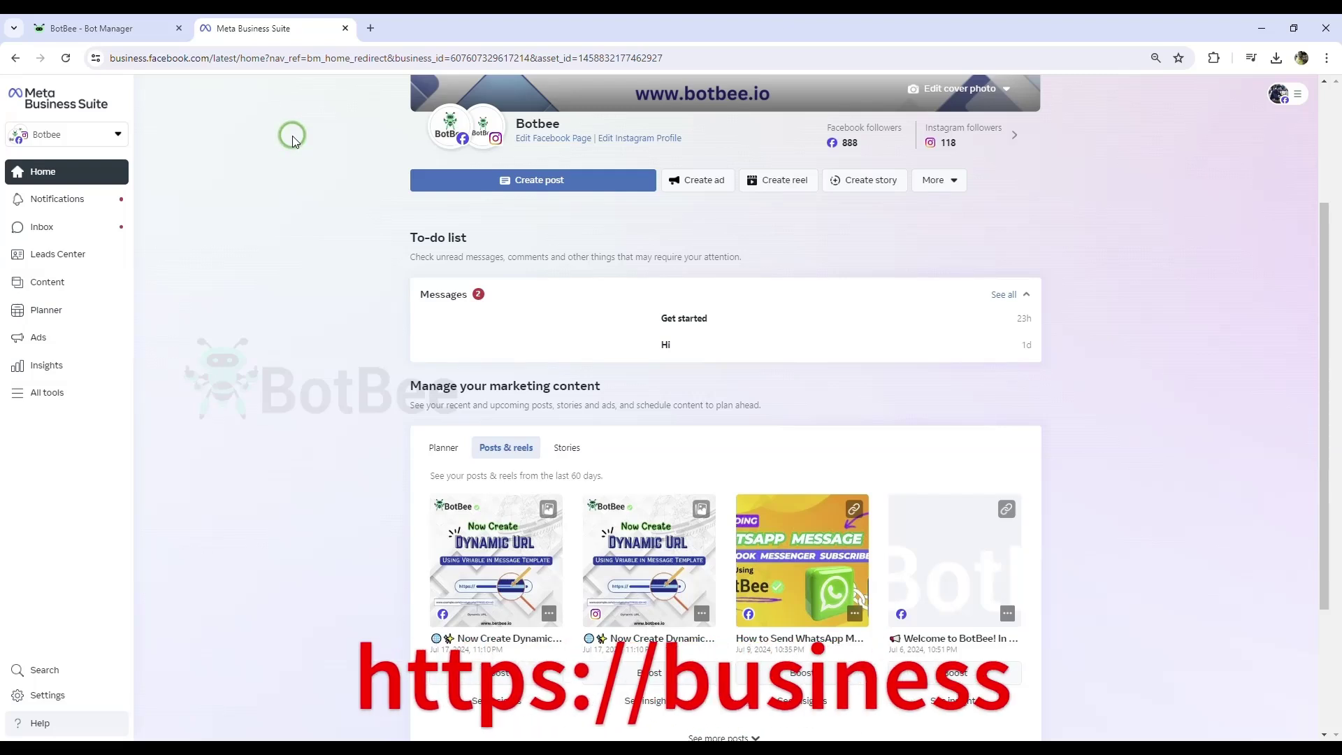
Go from the BotBee portfolio settings to its WhatsApp account's Billing & payments page.
left_click(103, 140)
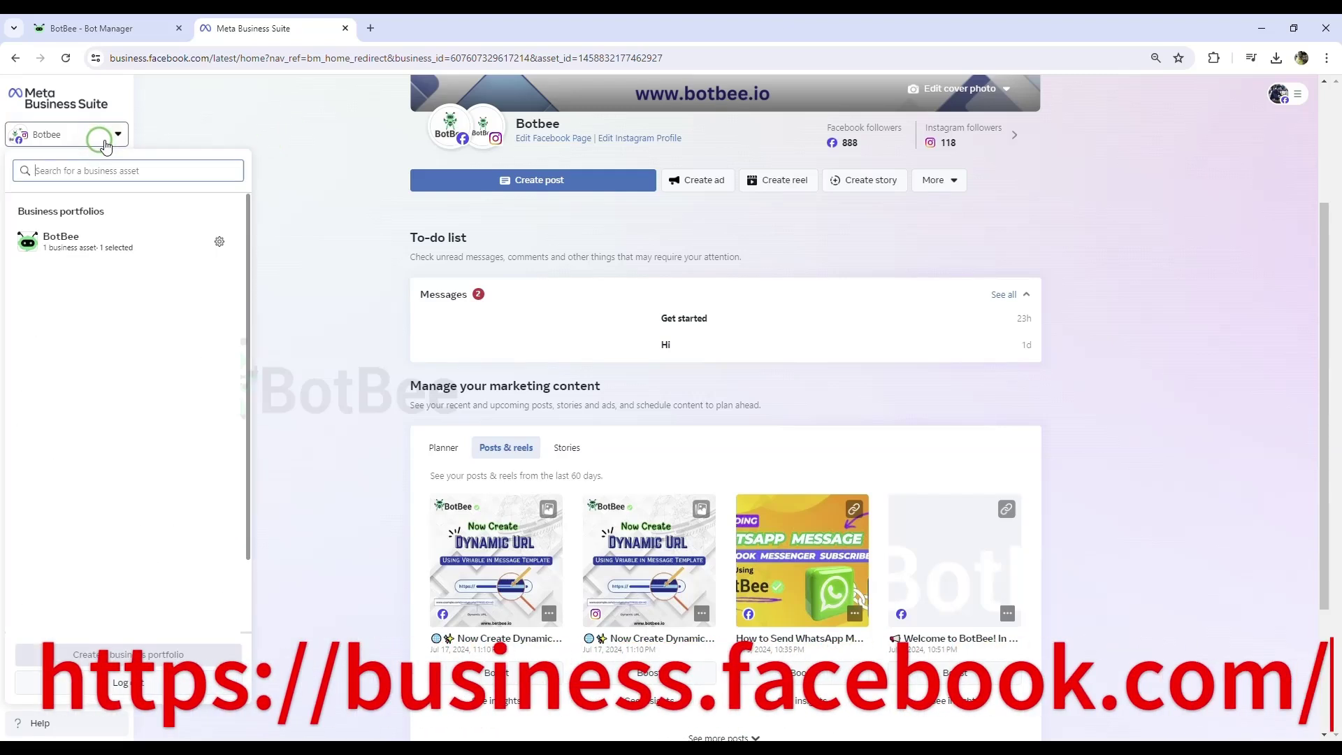
left_click(220, 241)
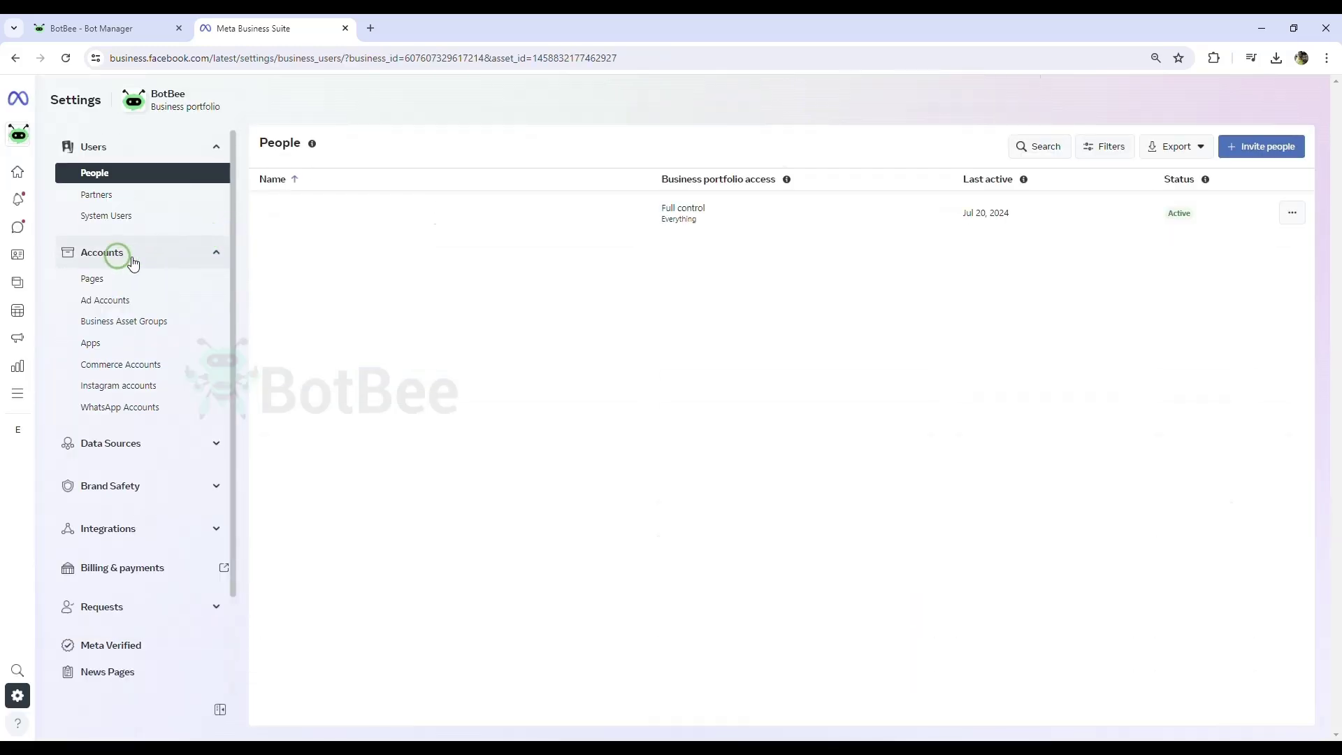
left_click(130, 417)
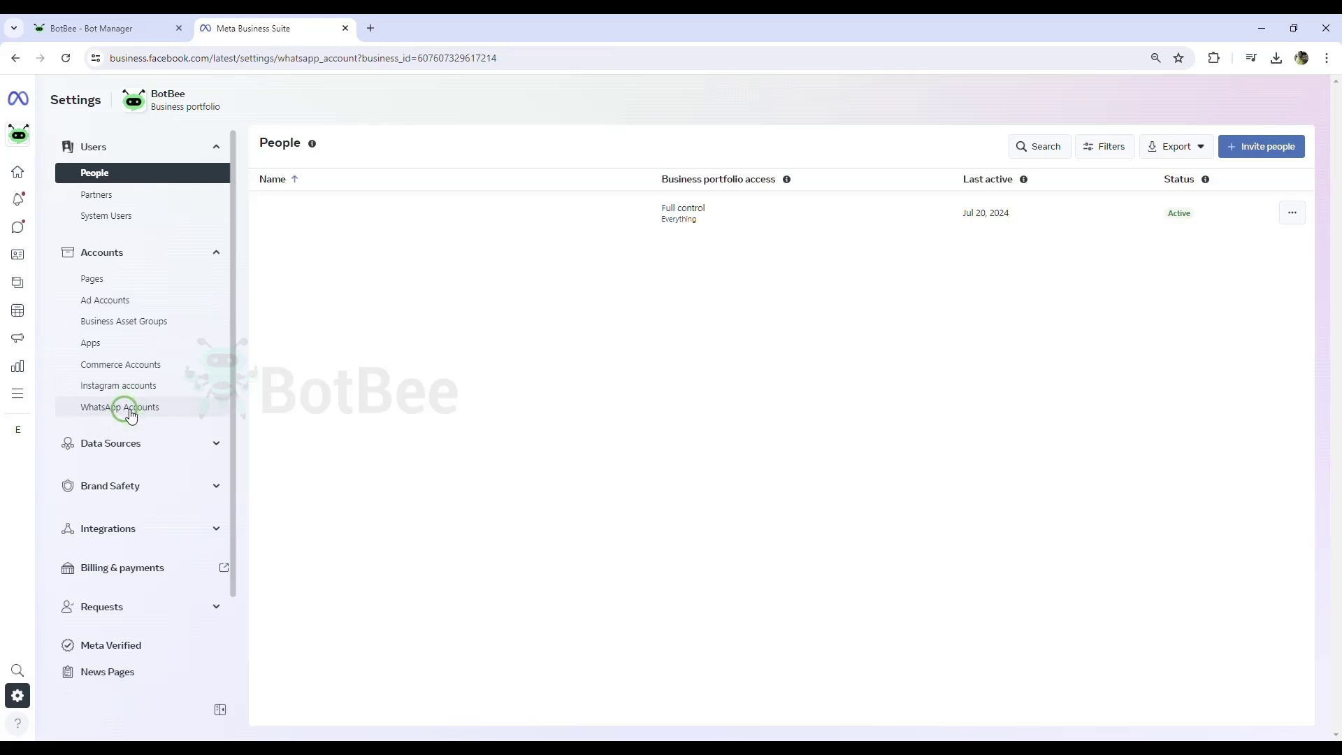
left_click(365, 306)
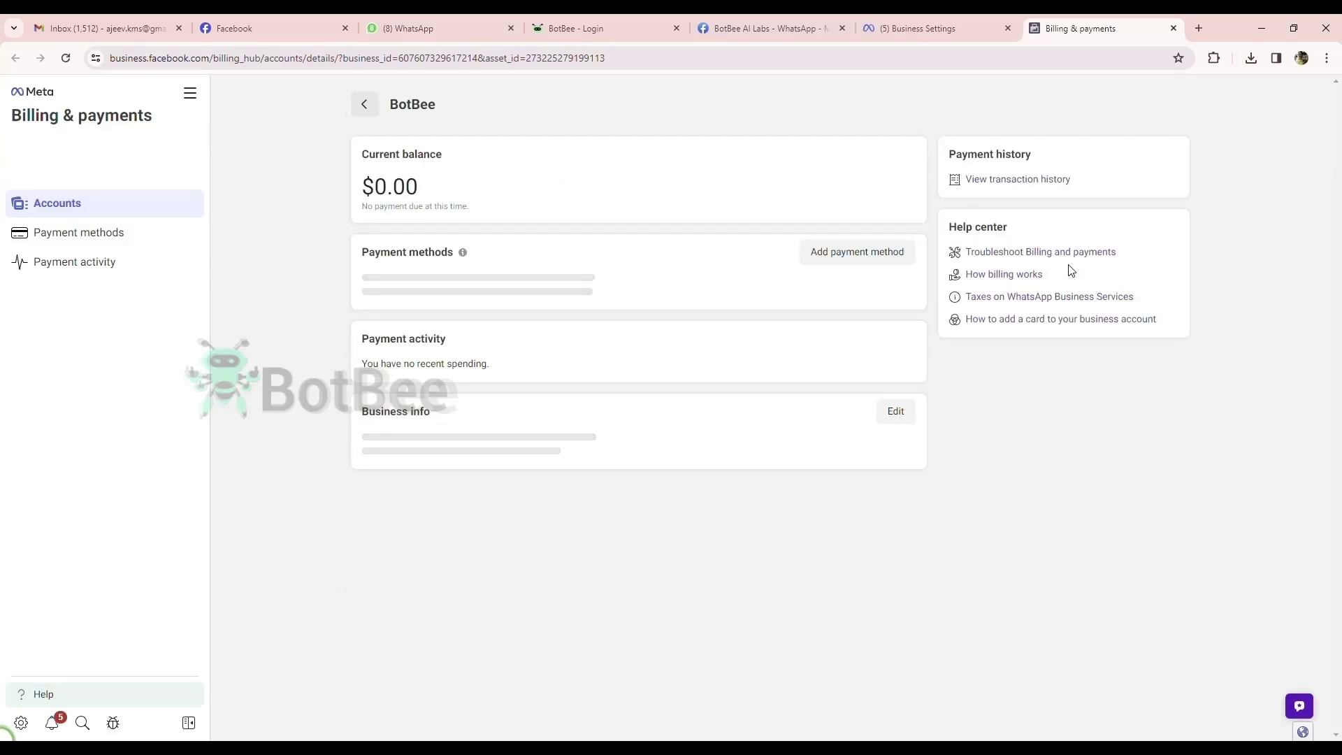
Add a debit or credit card to BotBee's WhatsApp billing, keeping India, INR and Asia/Kolkata.
left_click(860, 260)
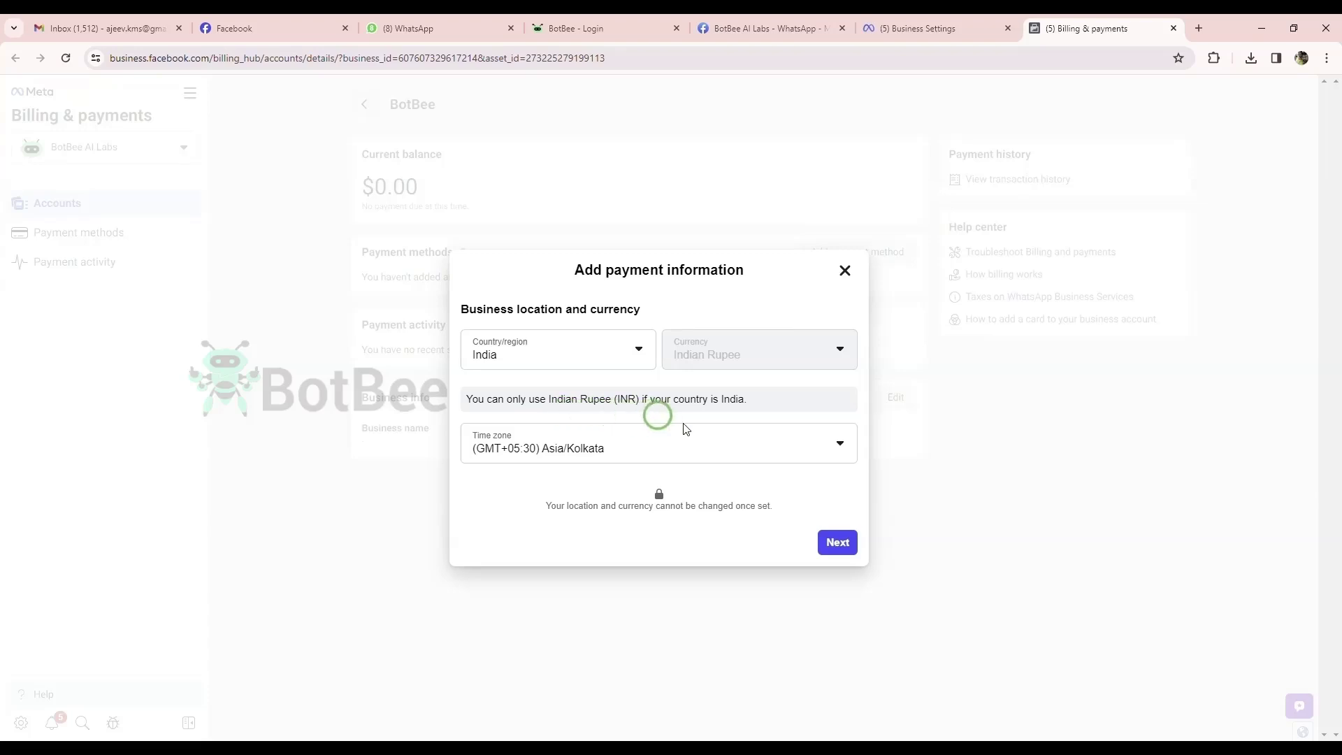
left_click(844, 547)
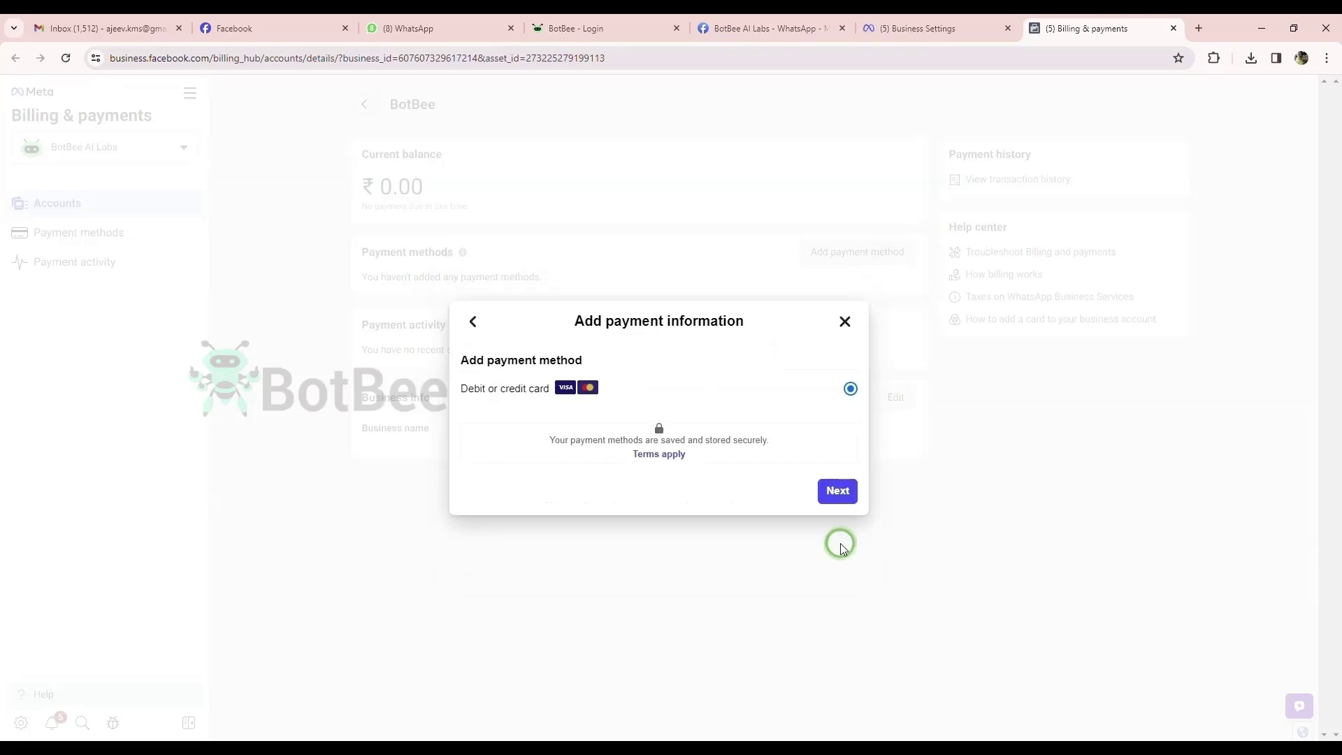
left_click(846, 490)
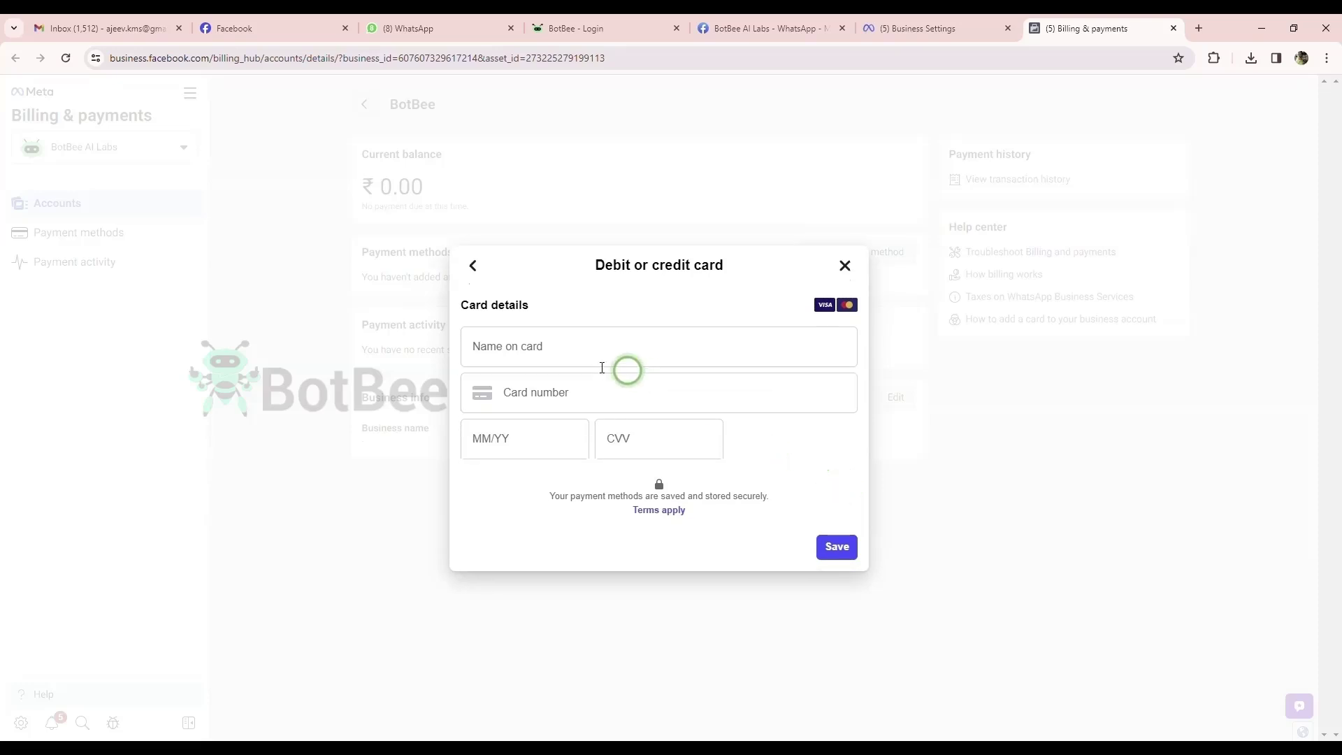
left_click(543, 348)
left_click(1254, 575)
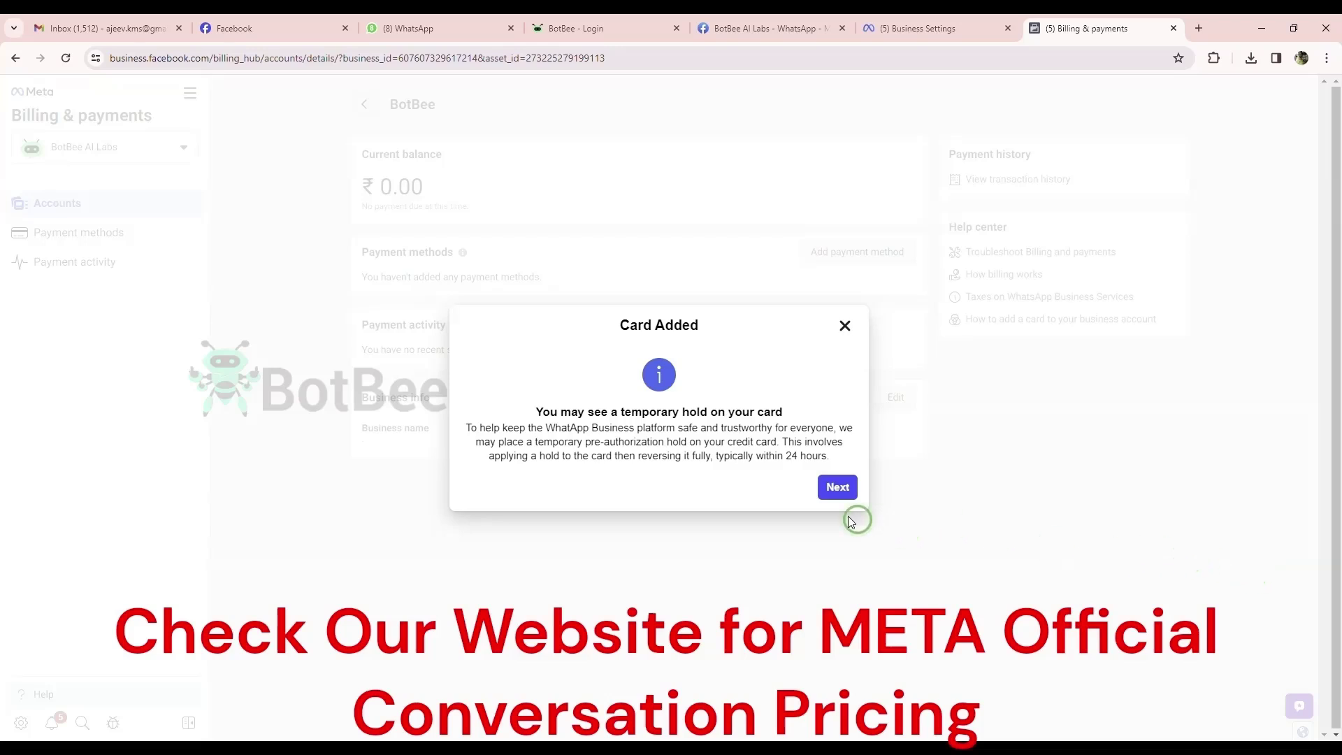
left_click(844, 490)
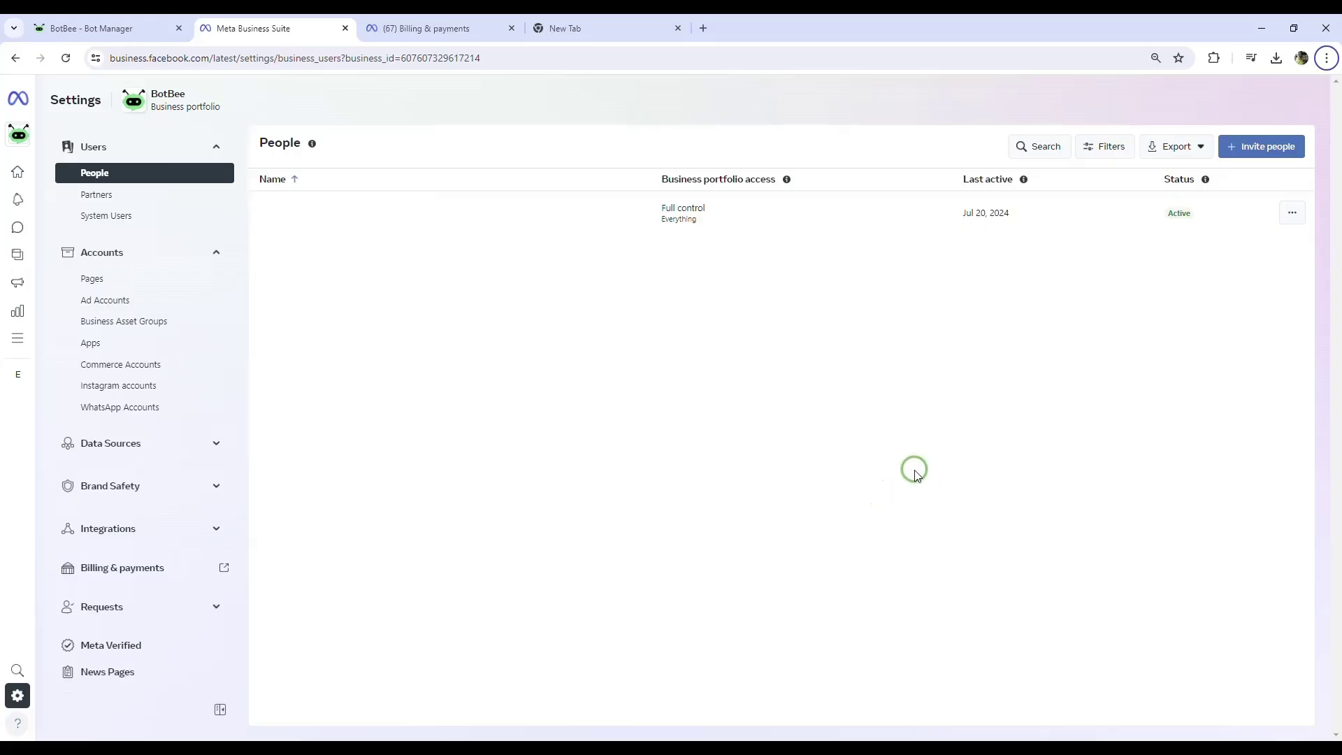
Update the street address in BotBee AI Labs' business details under Business info and save.
scroll(171, 502, "down", 4)
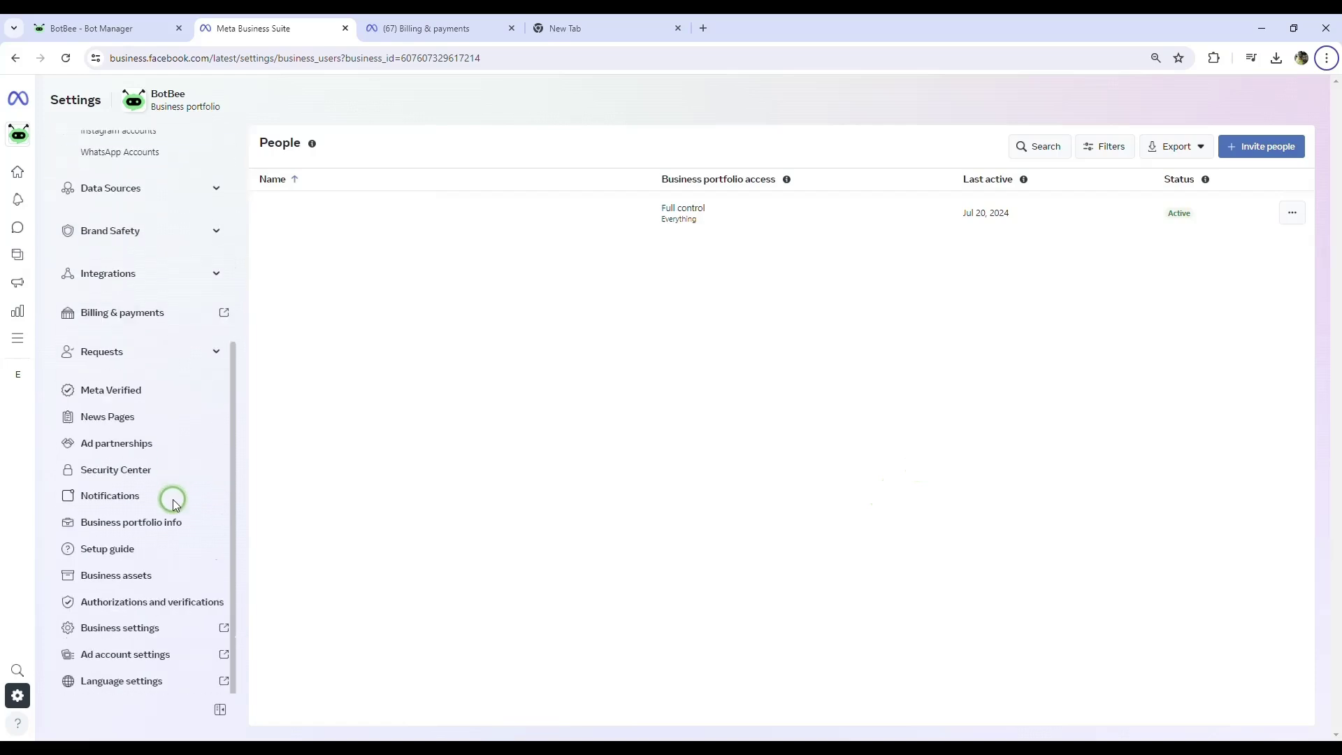
left_click(230, 629)
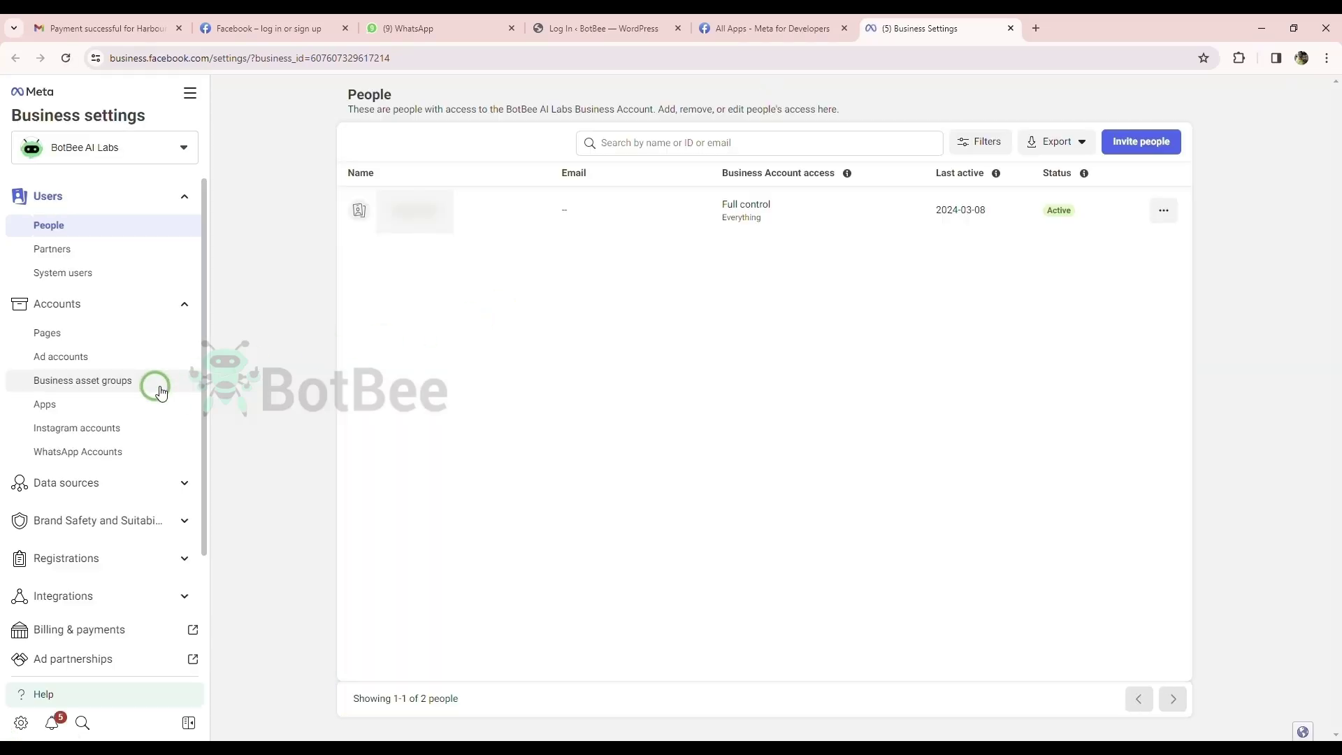
scroll(160, 390, "down", 3)
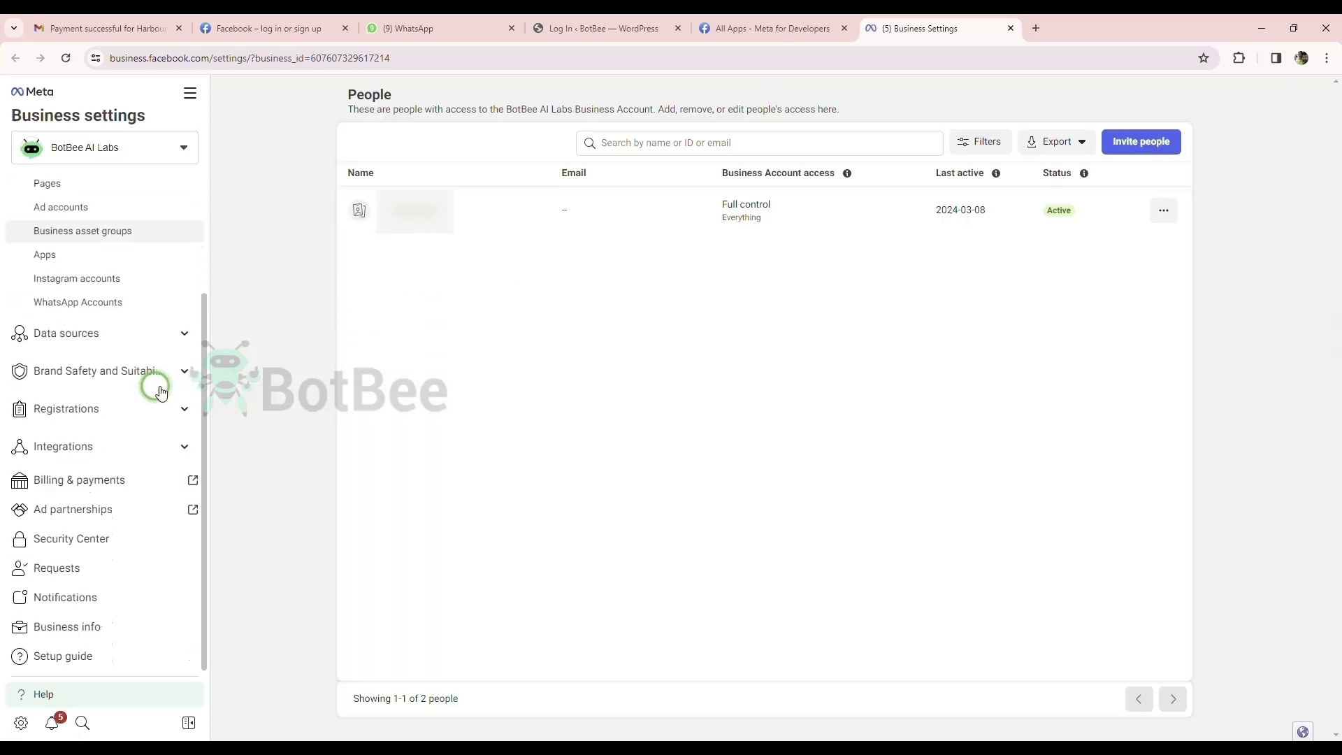
left_click(69, 634)
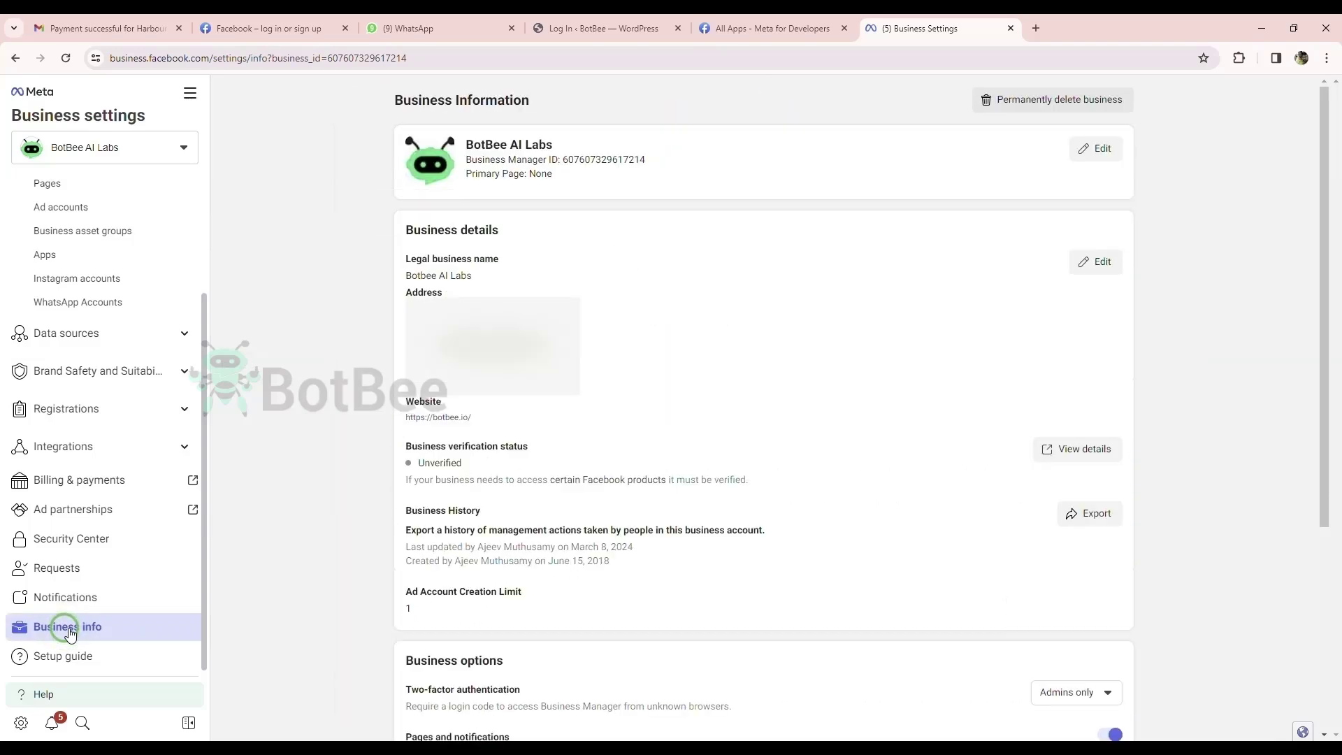
left_click(1089, 272)
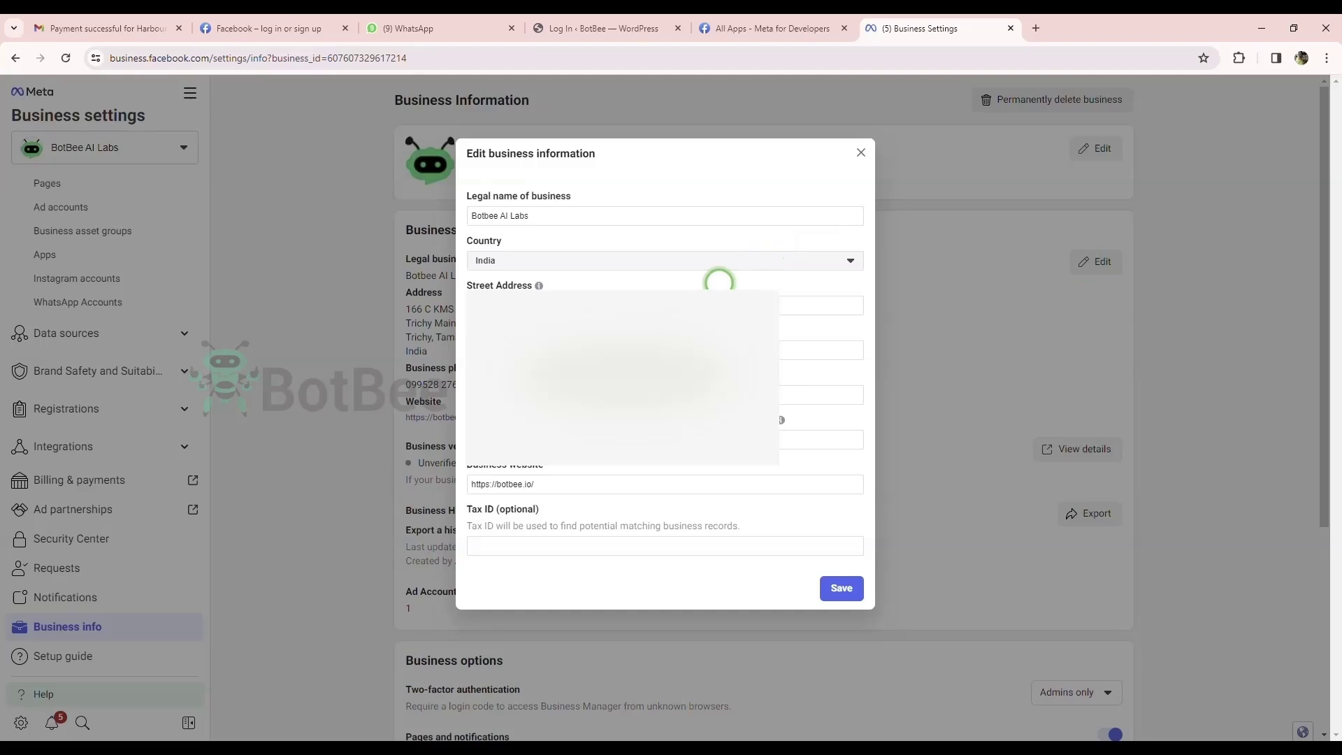
left_click(617, 305)
left_click(843, 593)
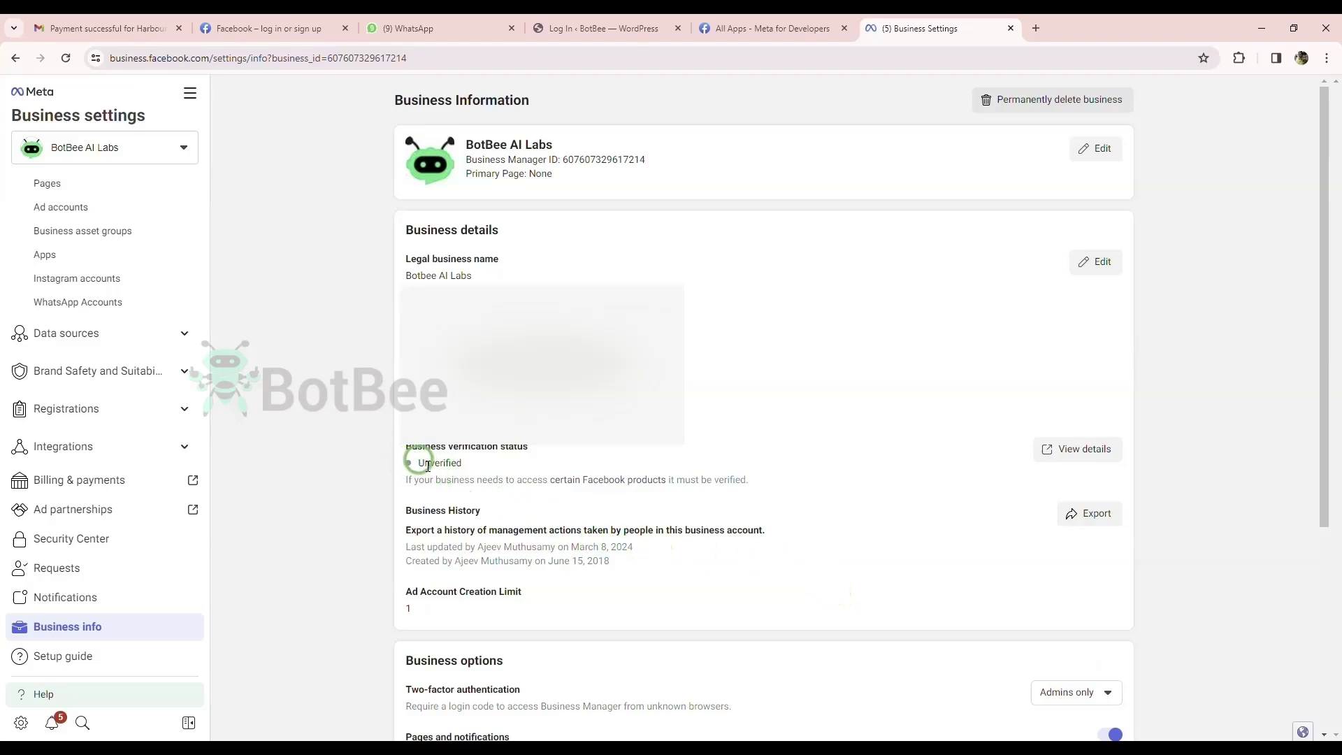
Resume the pending Botbee AI Labs business verification and begin its steps.
left_click(1089, 453)
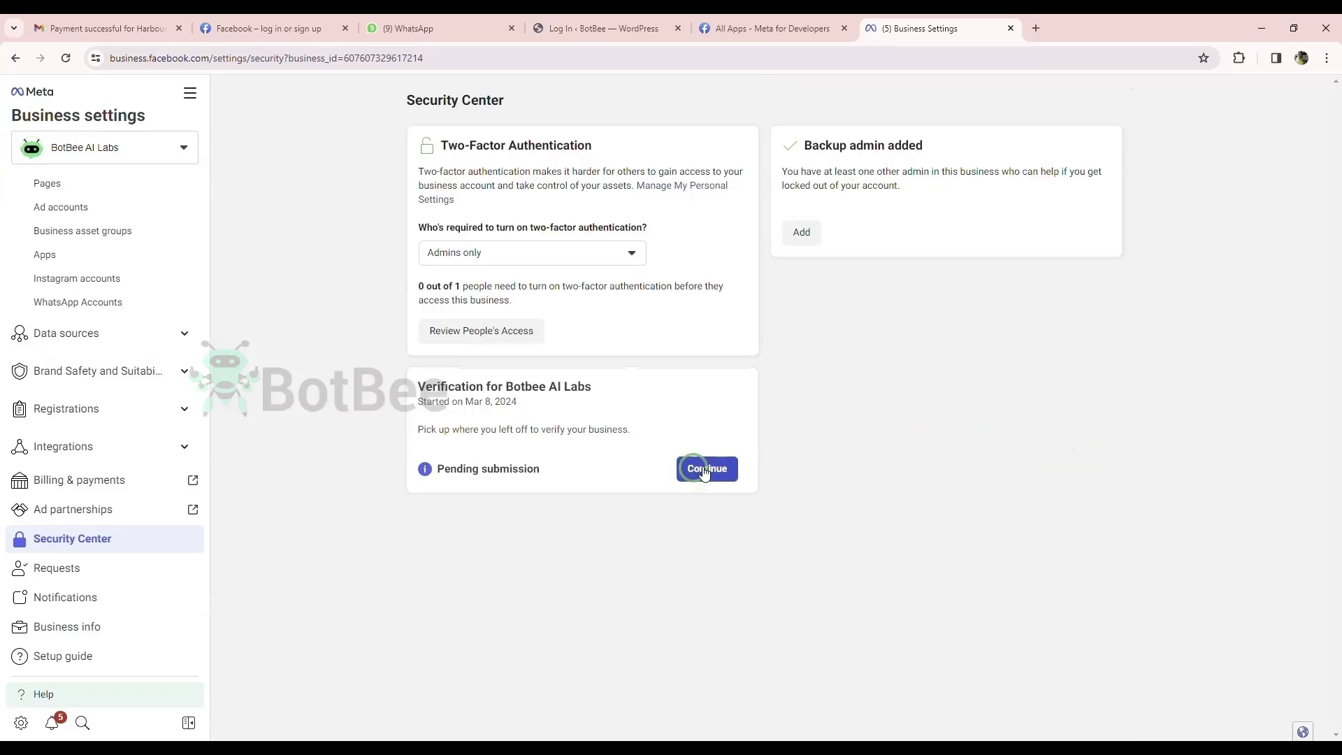
left_click(707, 470)
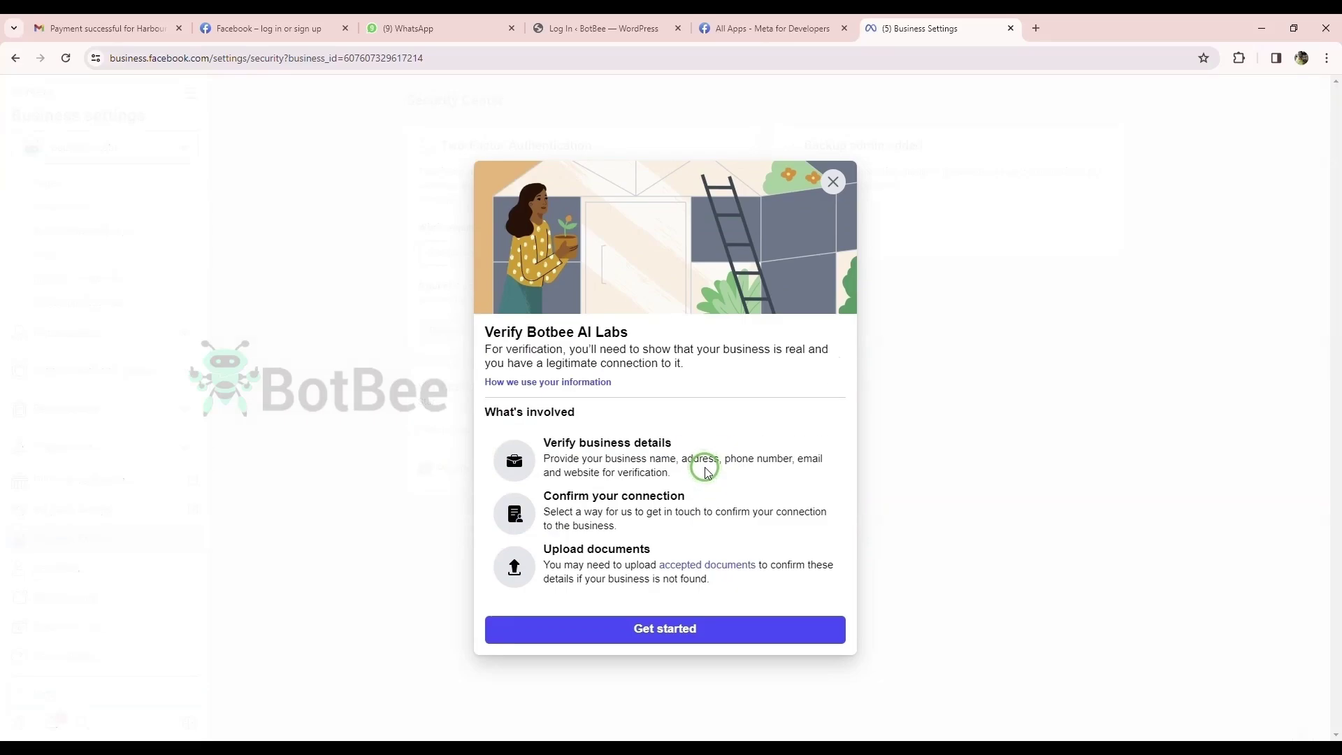
left_click(666, 630)
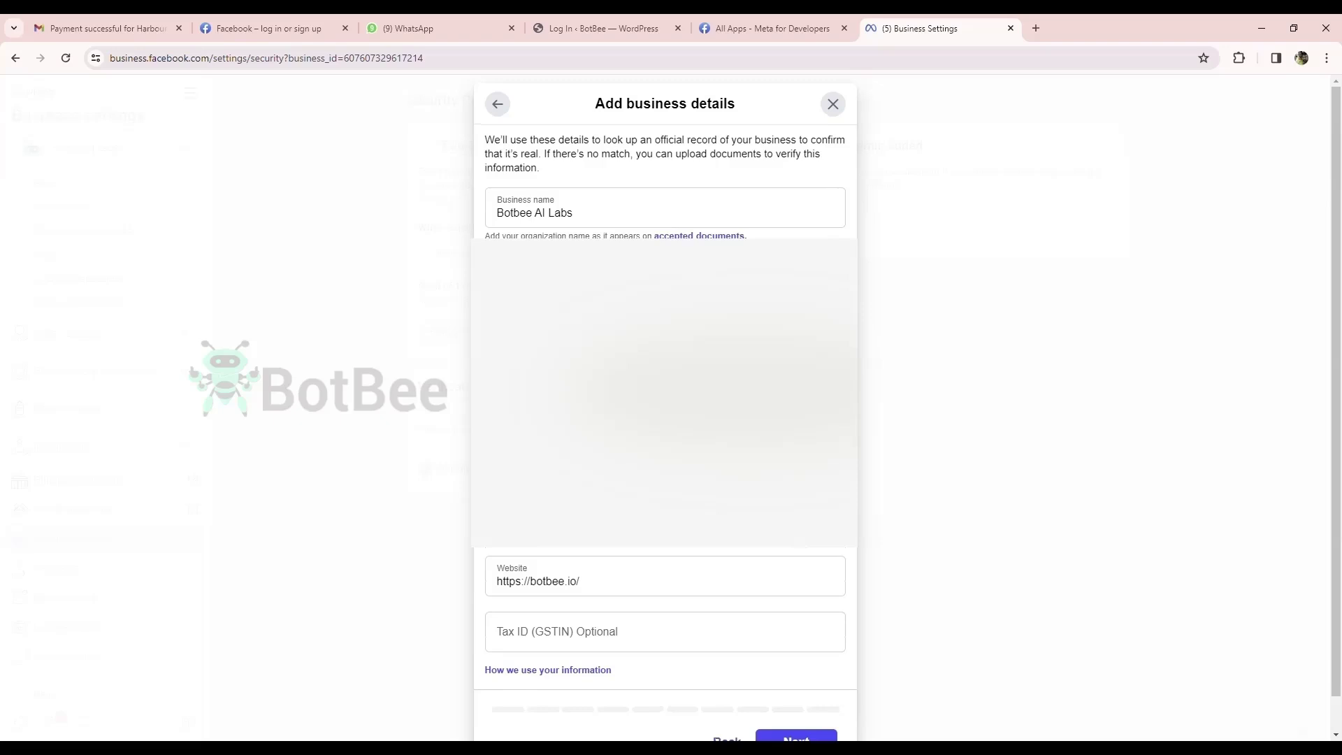
Confirm the business details and choose Text message (SMS) as the contact method.
left_click(767, 590)
scroll(790, 700, "down", 1)
left_click(808, 718)
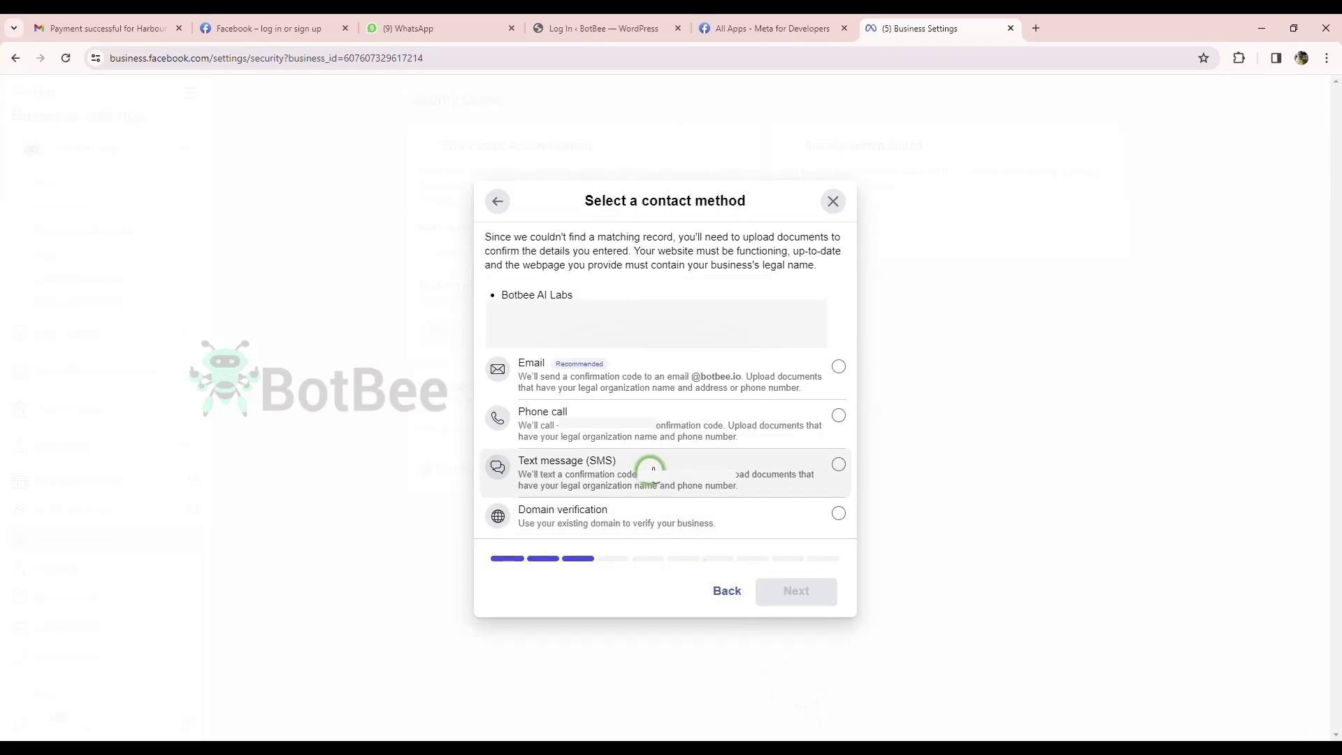
left_click(689, 486)
left_click(808, 593)
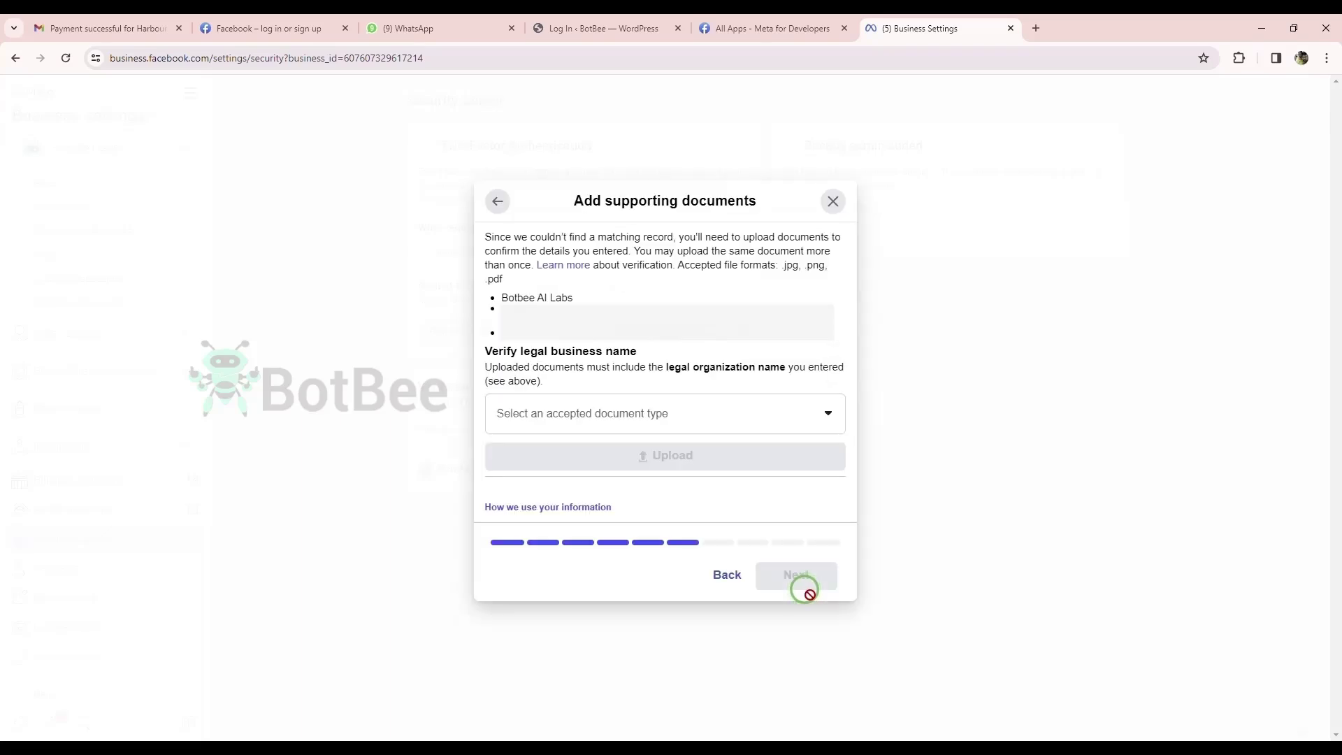
Choose Business Registration or License Document as proof and answer yes about the phone number.
left_click(682, 420)
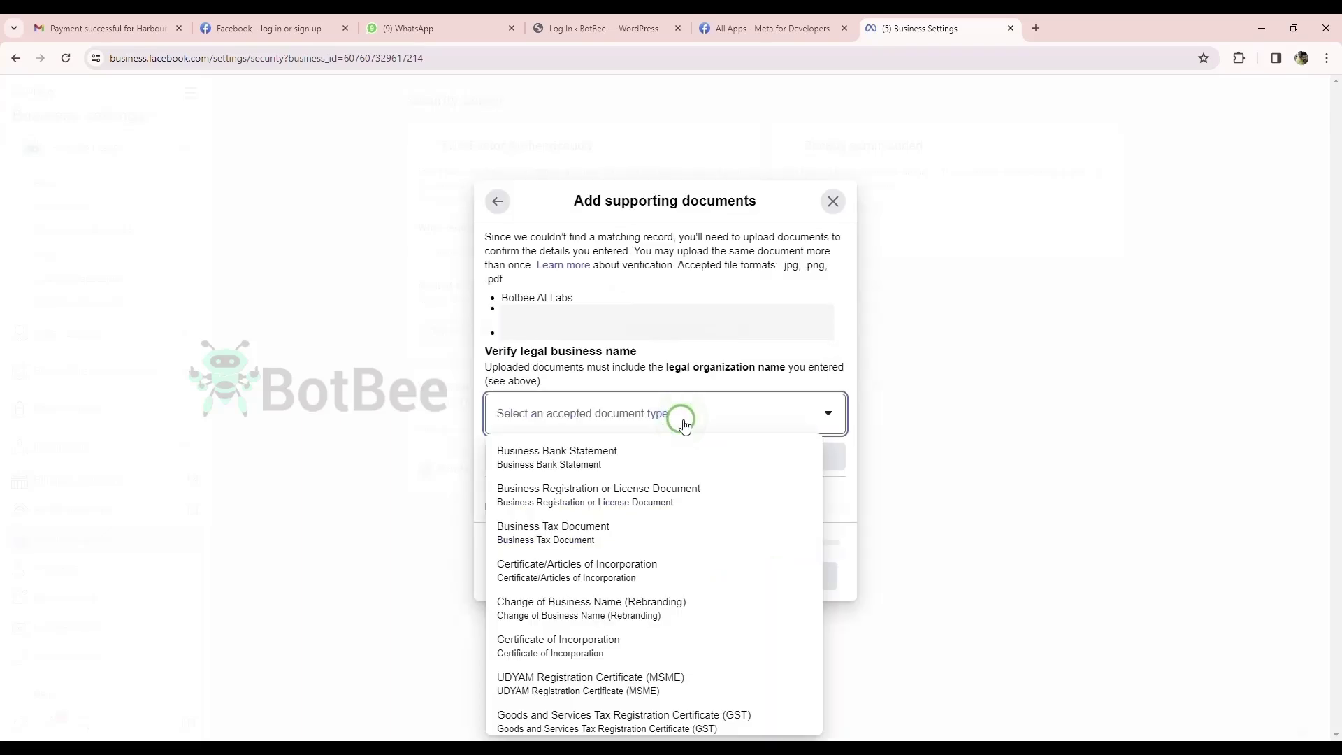
left_click(698, 498)
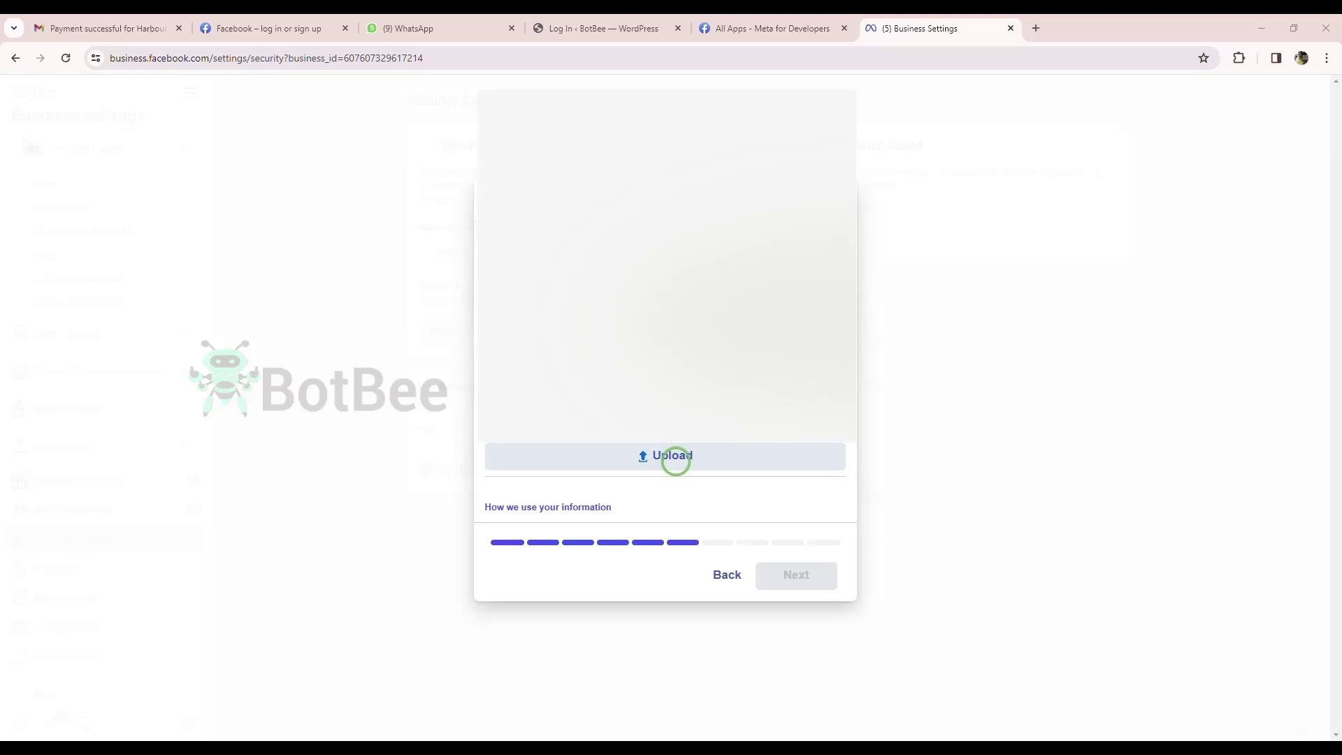
scroll(825, 462, "down", 2)
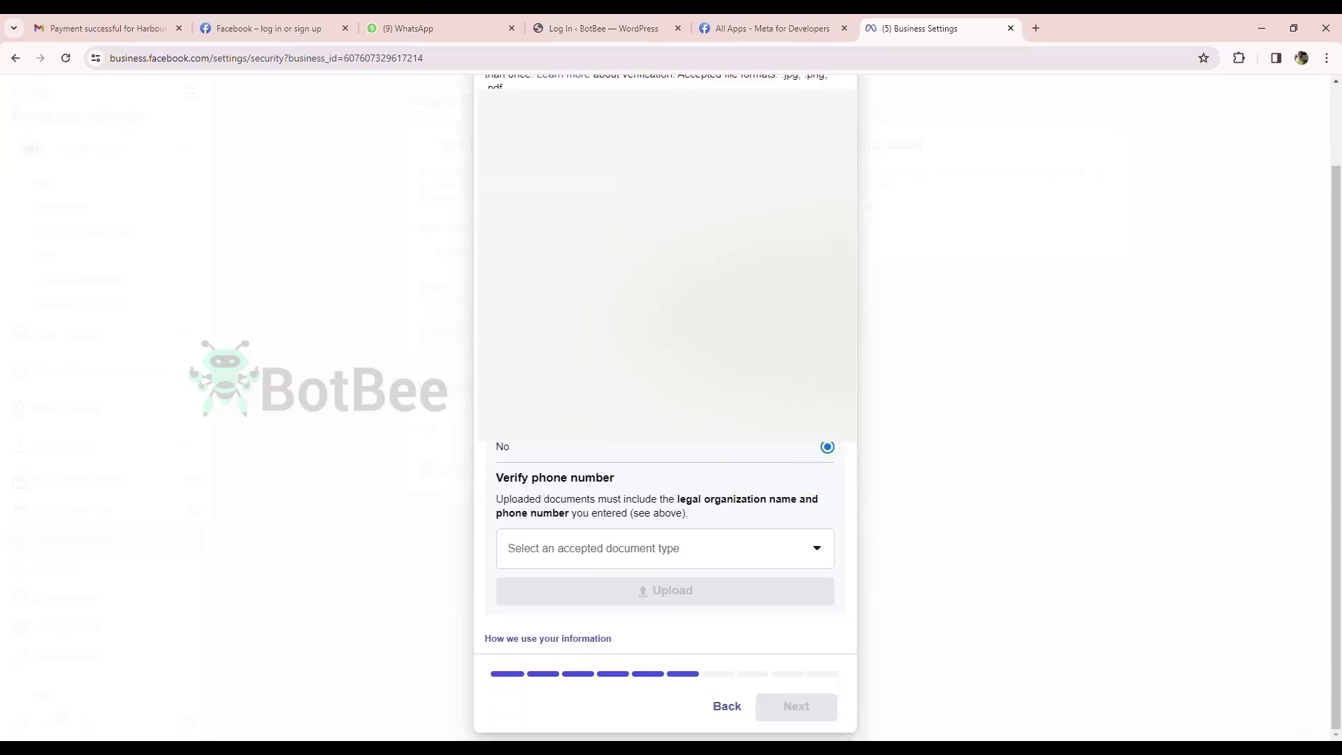
left_click(811, 689)
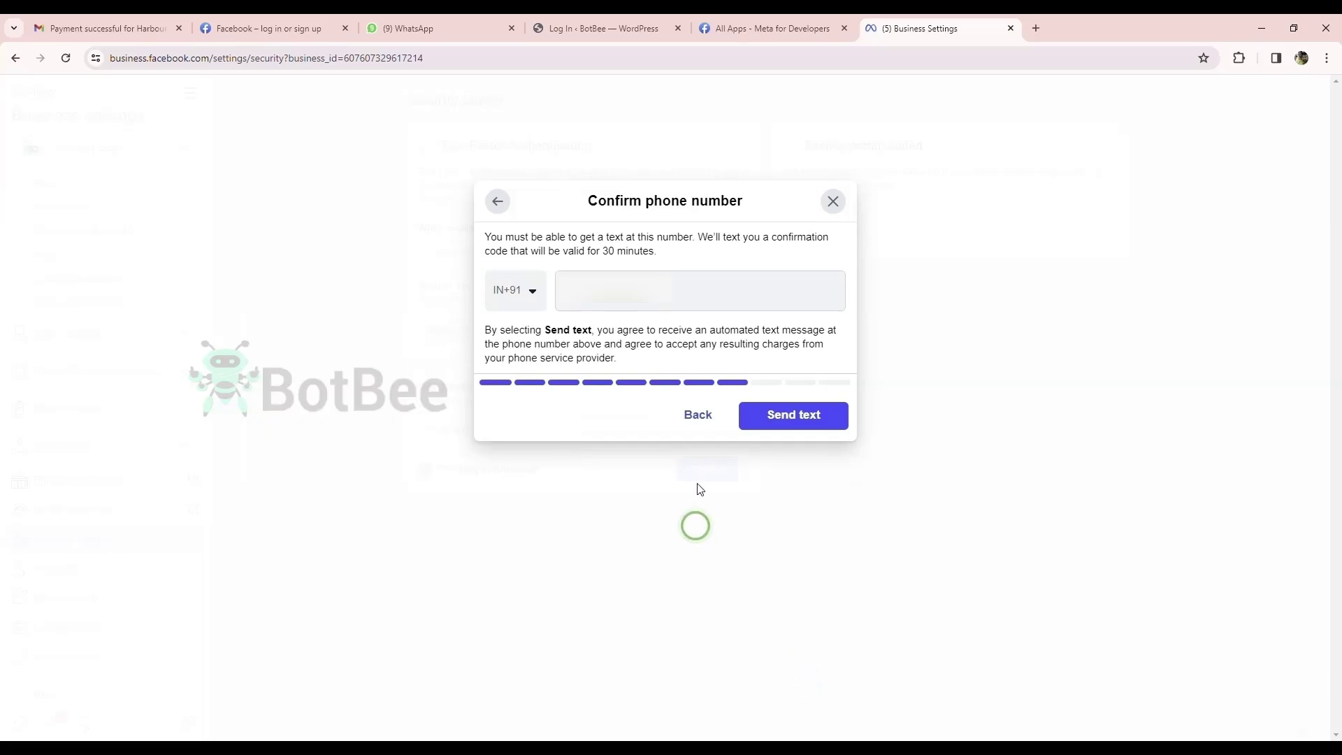
left_click(799, 423)
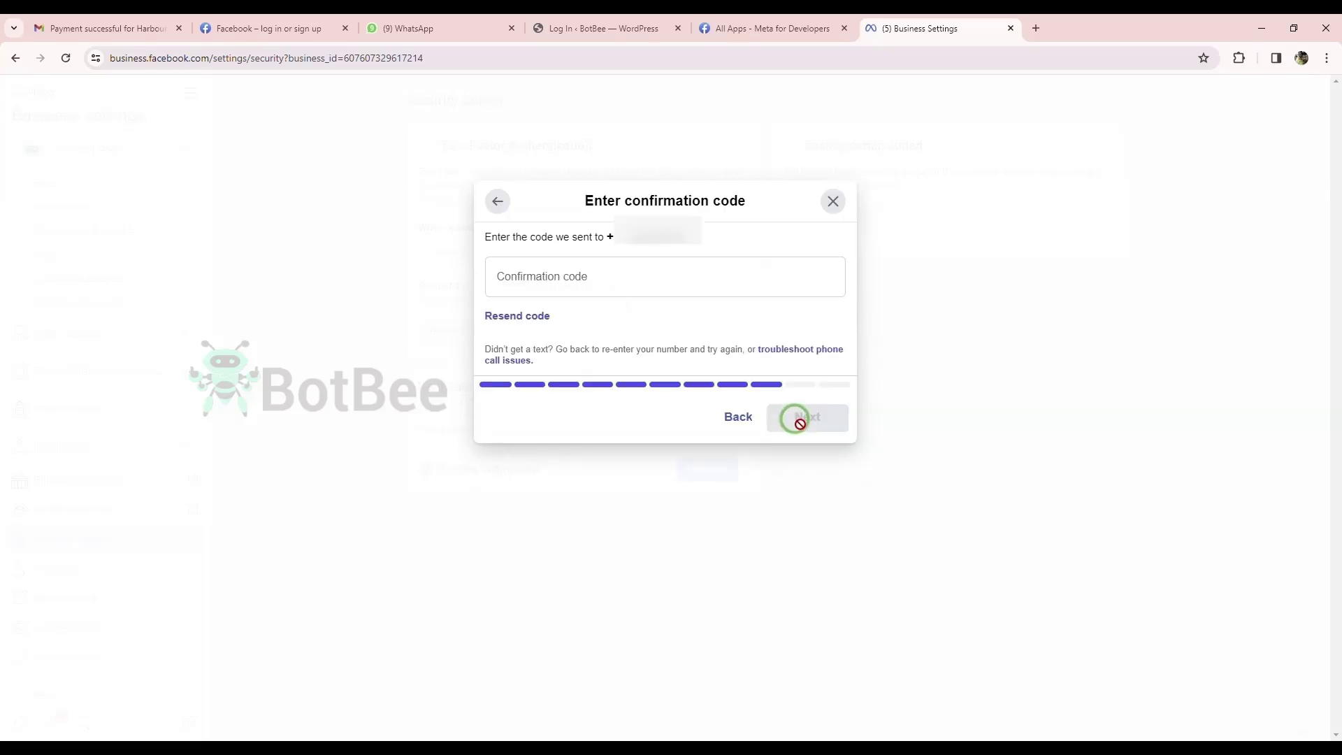
left_click(806, 418)
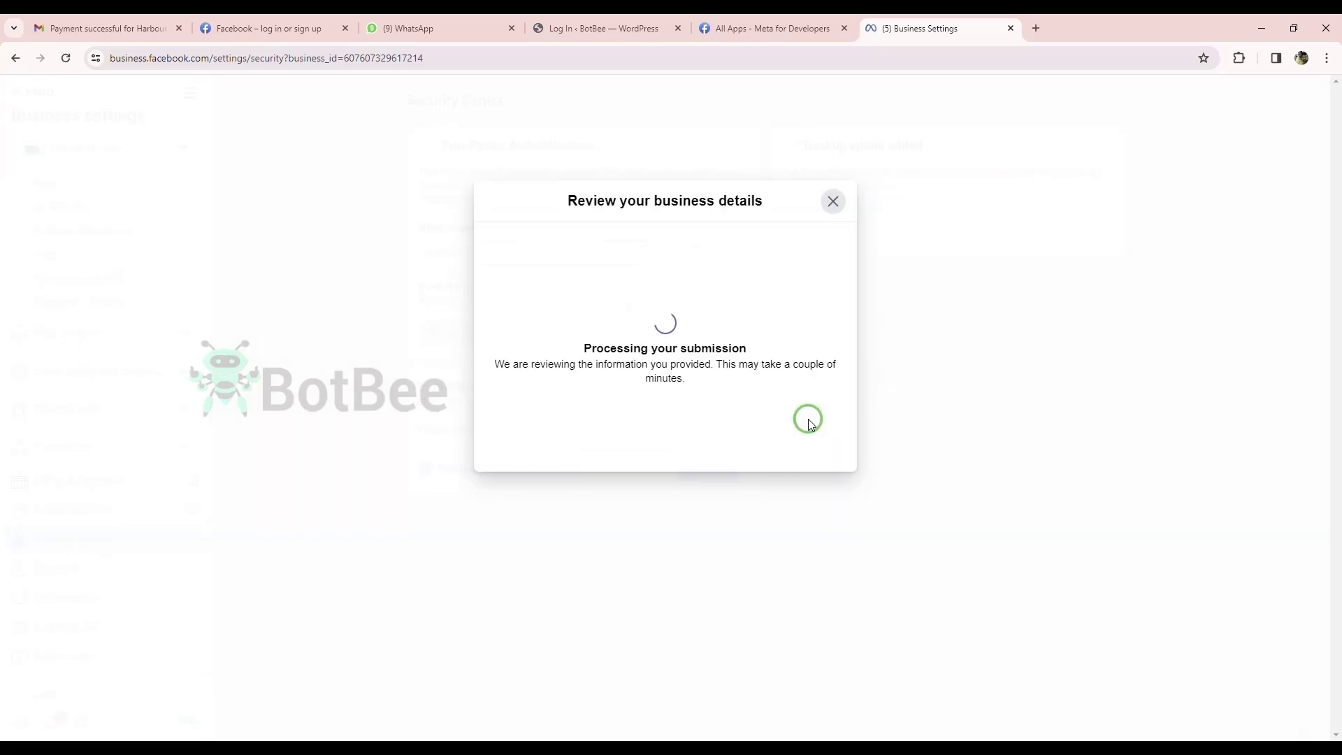
left_click(808, 366)
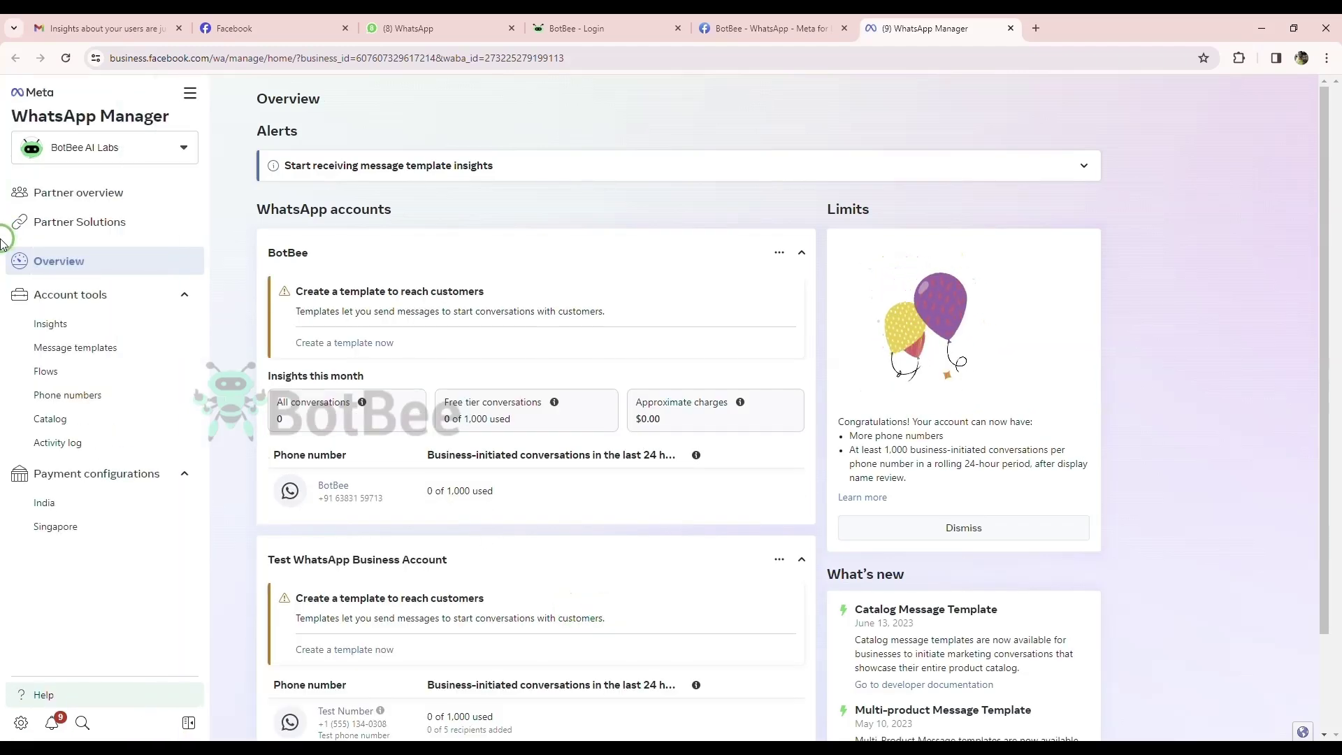
Upload the BotBee robot logo as the phone number's profile photo.
left_click(61, 404)
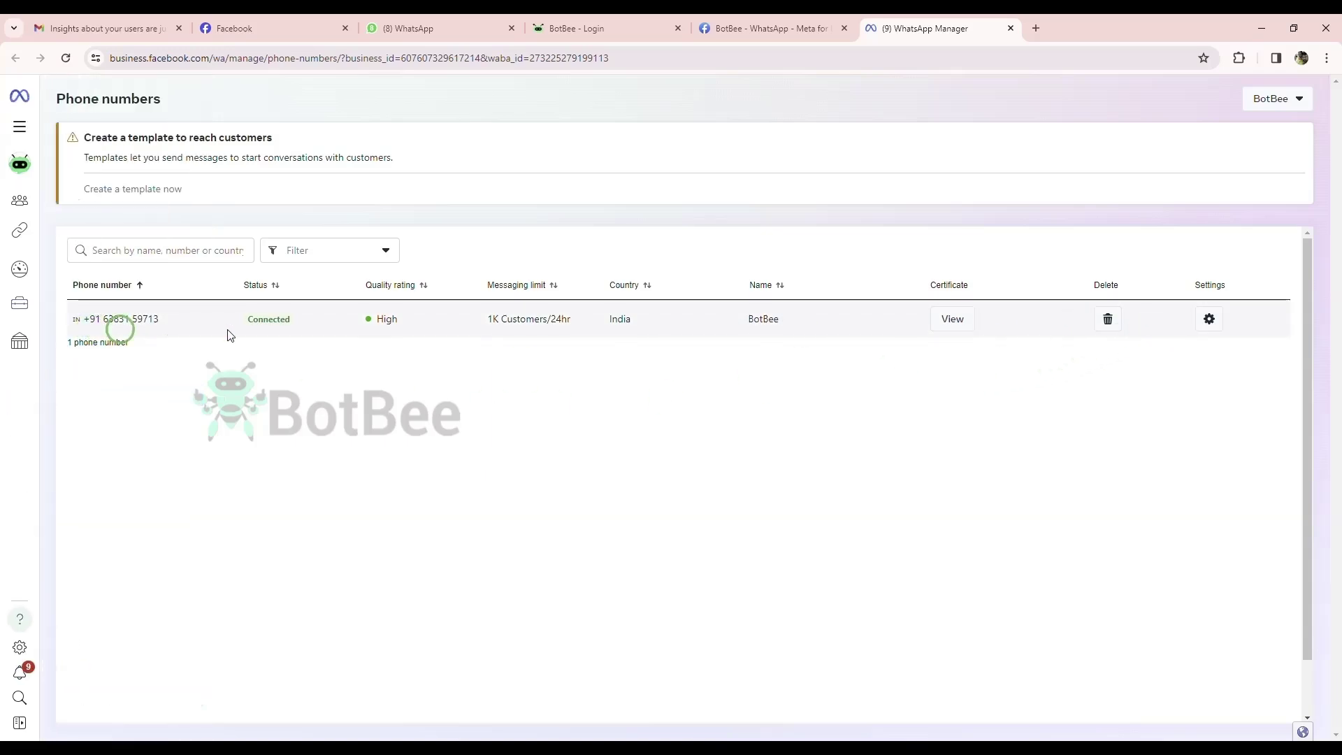
left_click(1209, 319)
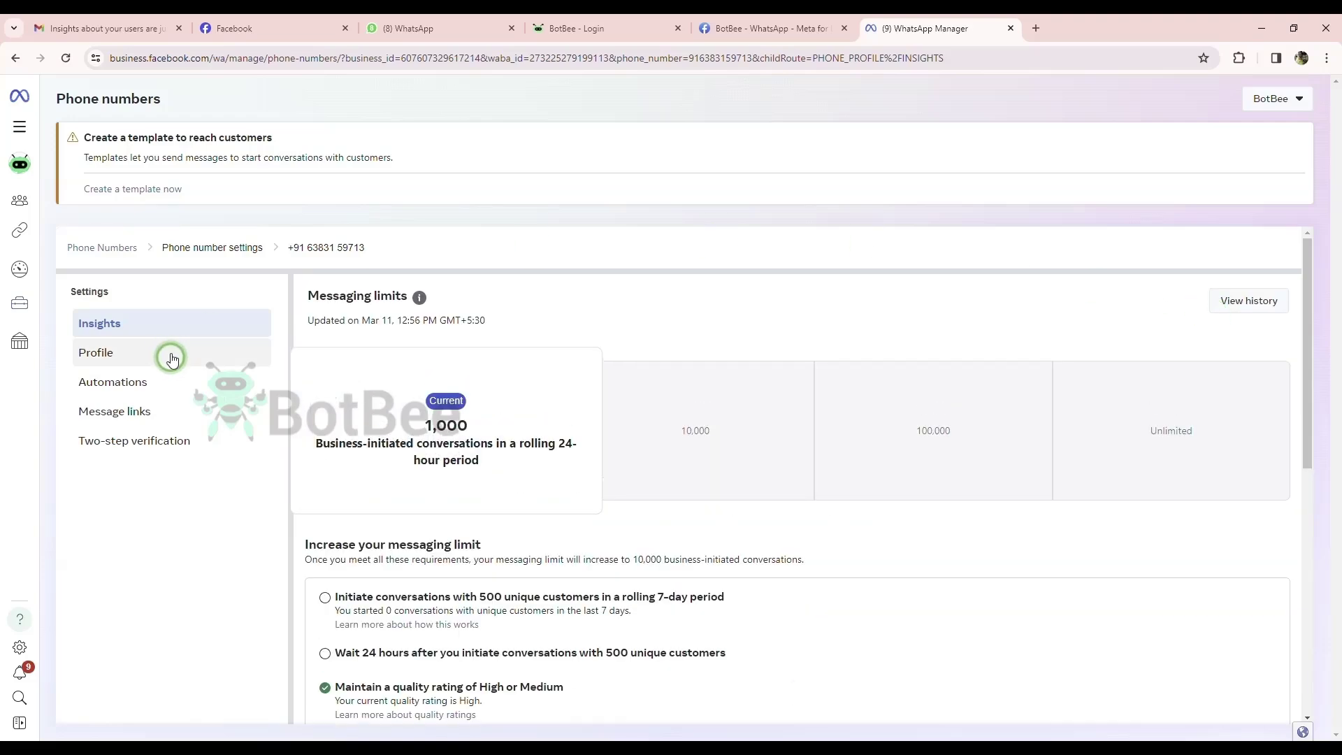
left_click(103, 353)
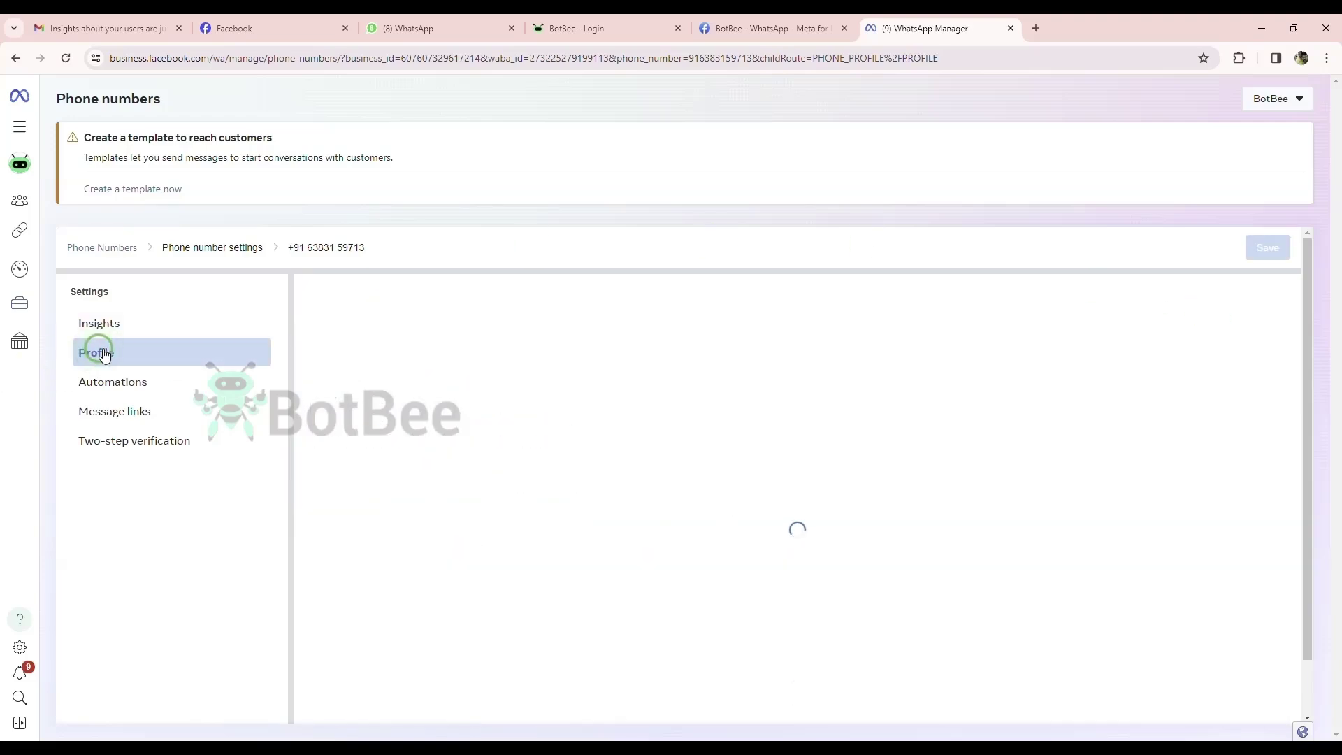
scroll(490, 351, "down", 1)
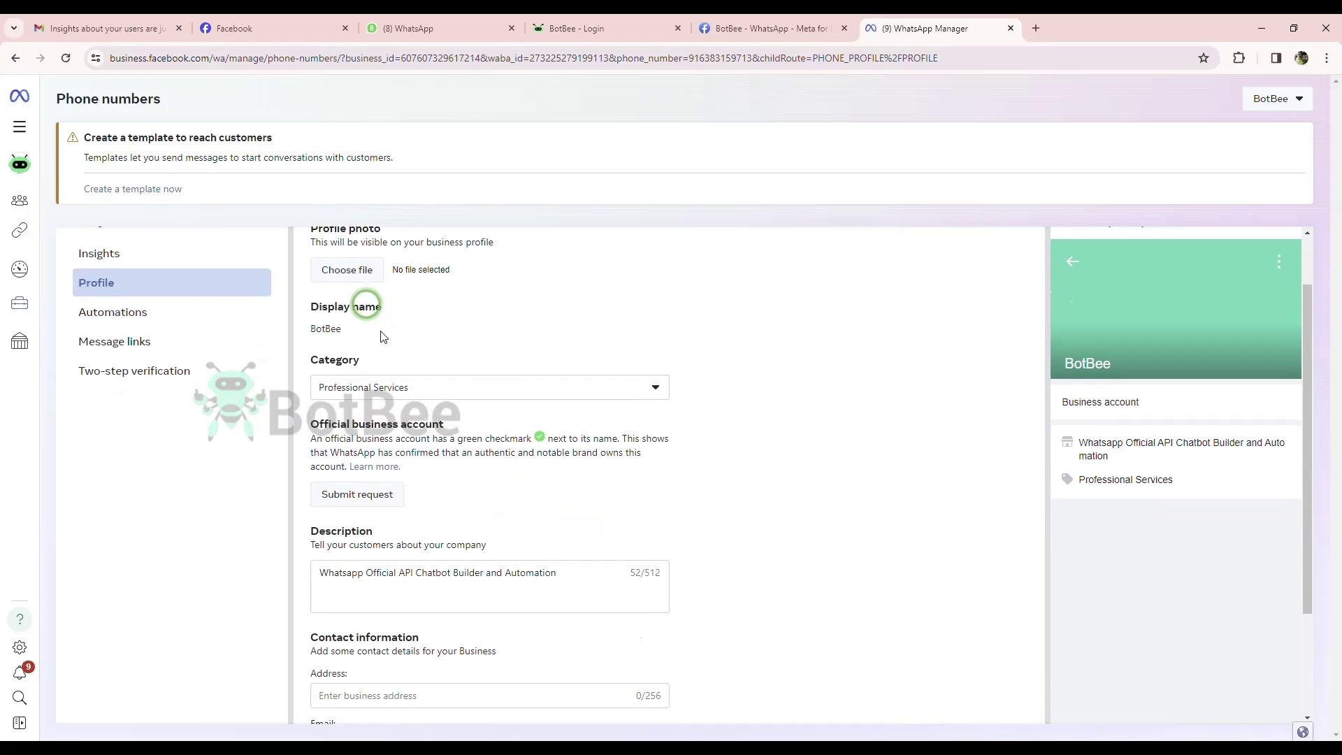
scroll(454, 347, "up", 1)
left_click(333, 343)
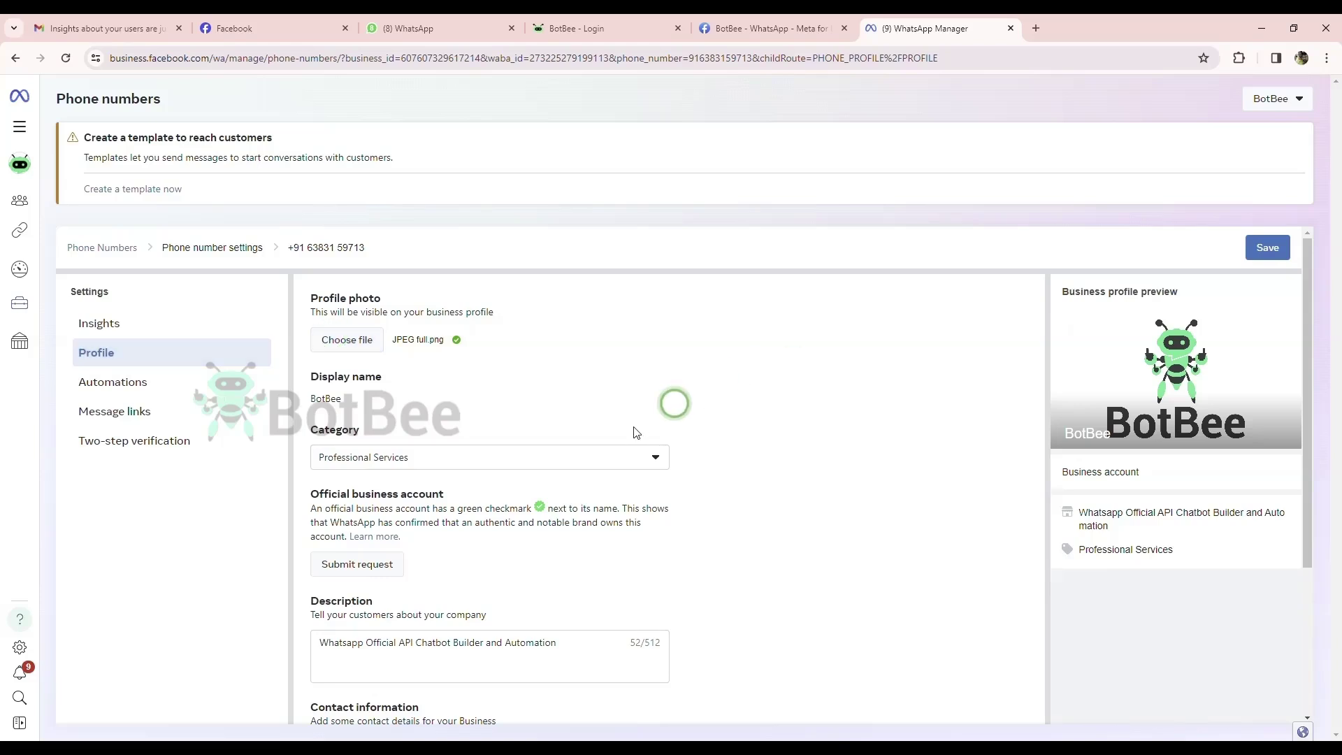
Check the category stays Professional Services and move to the business description.
scroll(629, 419, "down", 1)
left_click(532, 387)
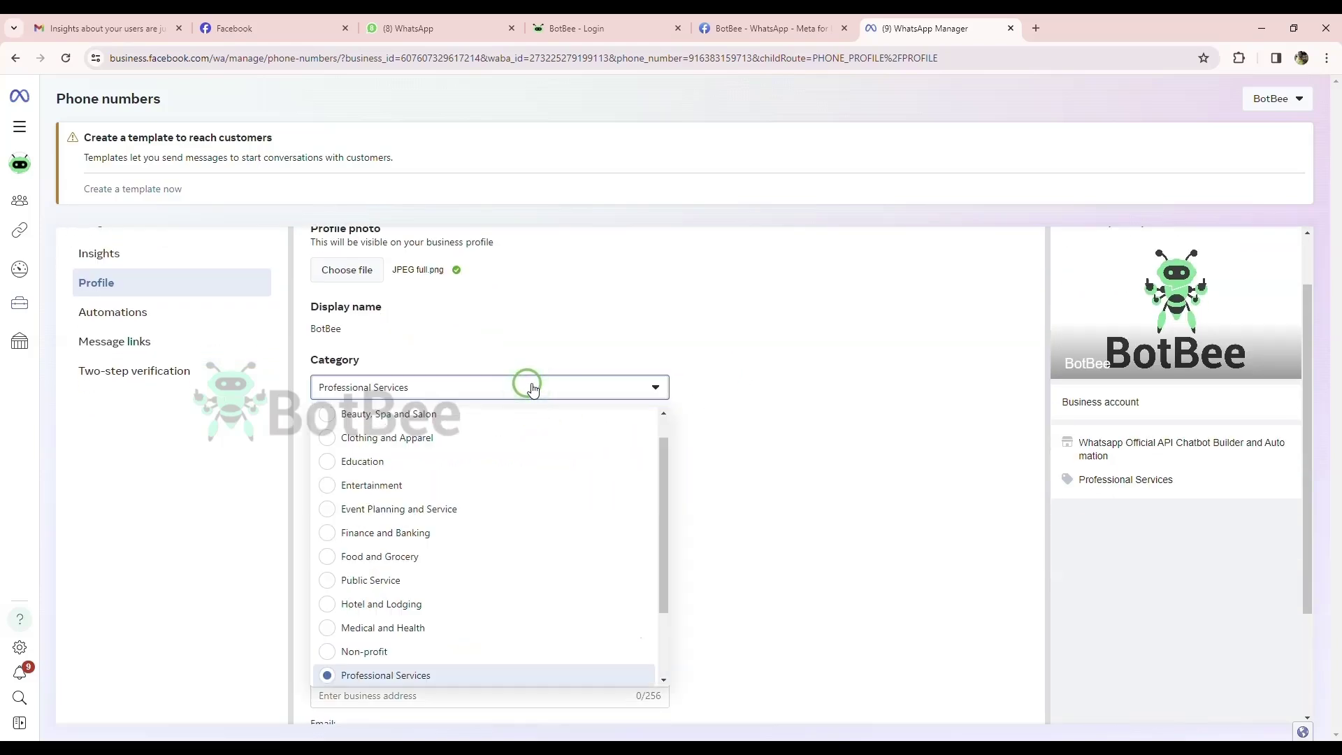
left_click(528, 384)
scroll(804, 406, "down", 1)
left_click(479, 519)
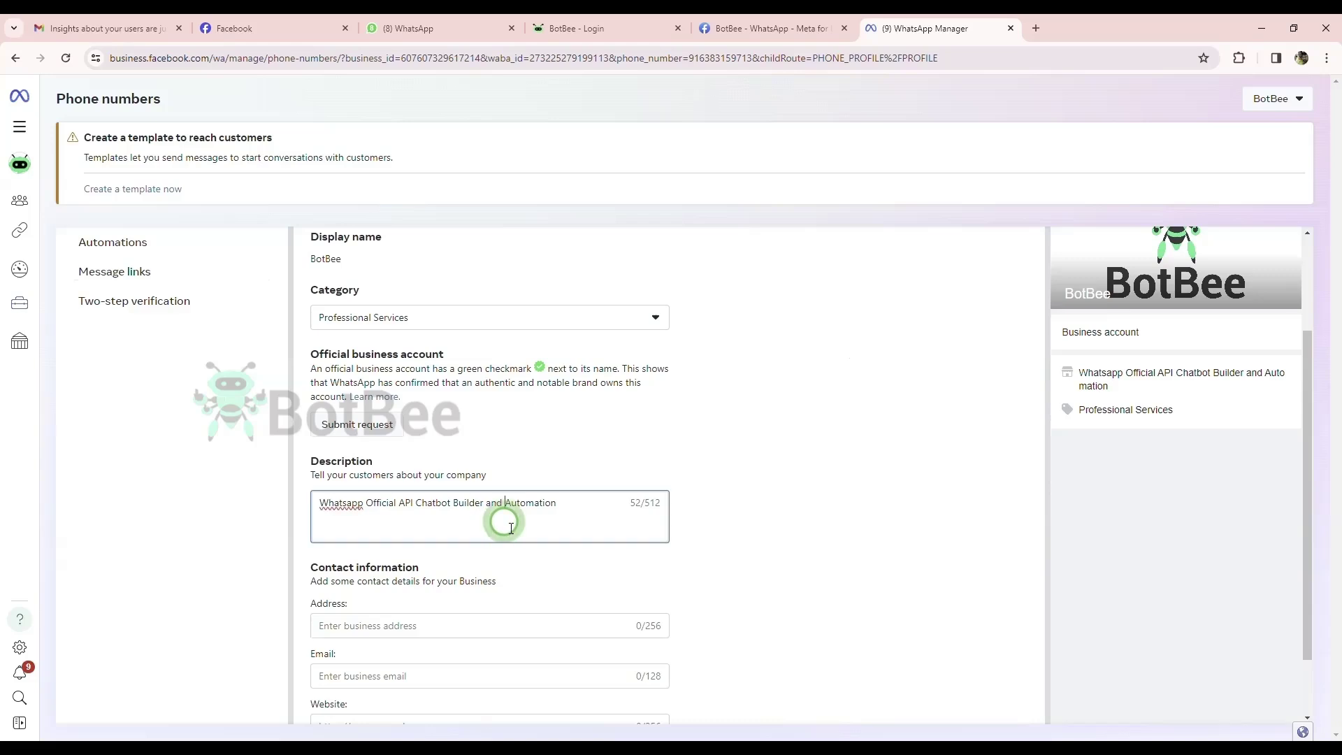
scroll(511, 528, "down", 1)
left_click(402, 598)
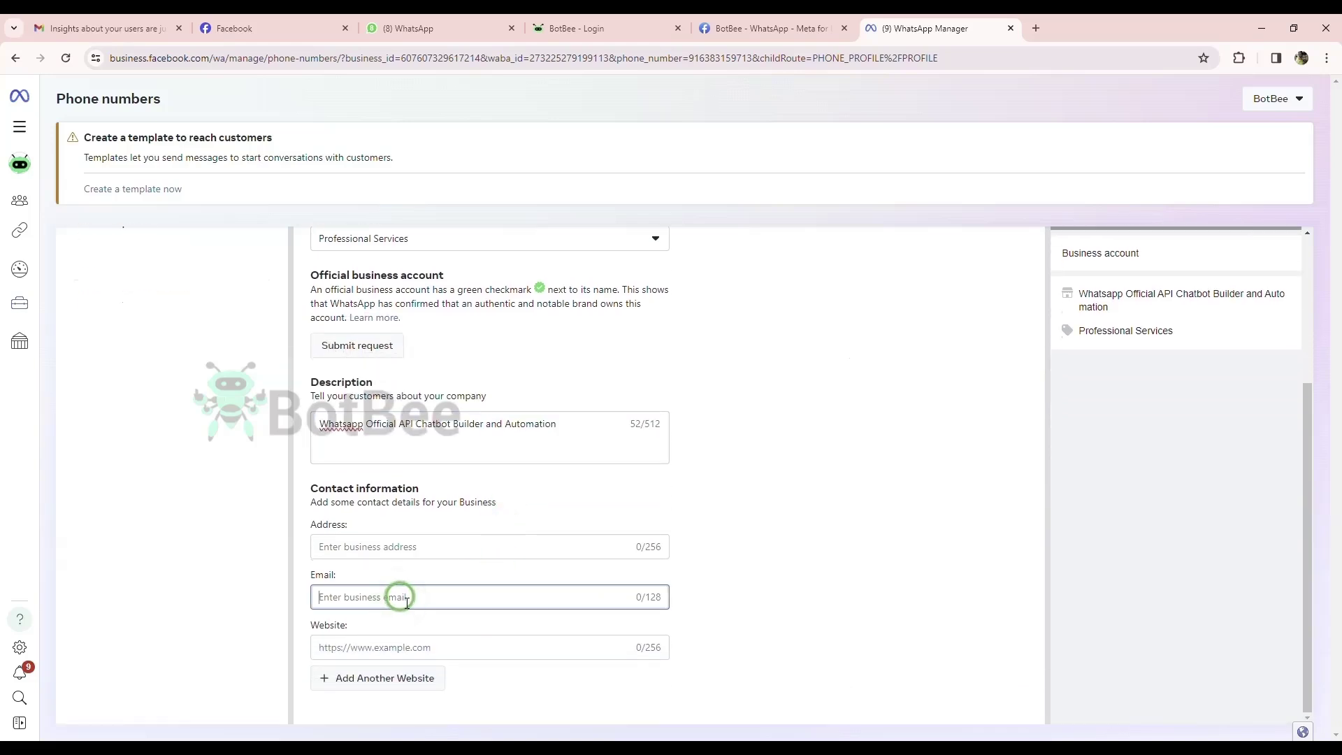
left_click(378, 649)
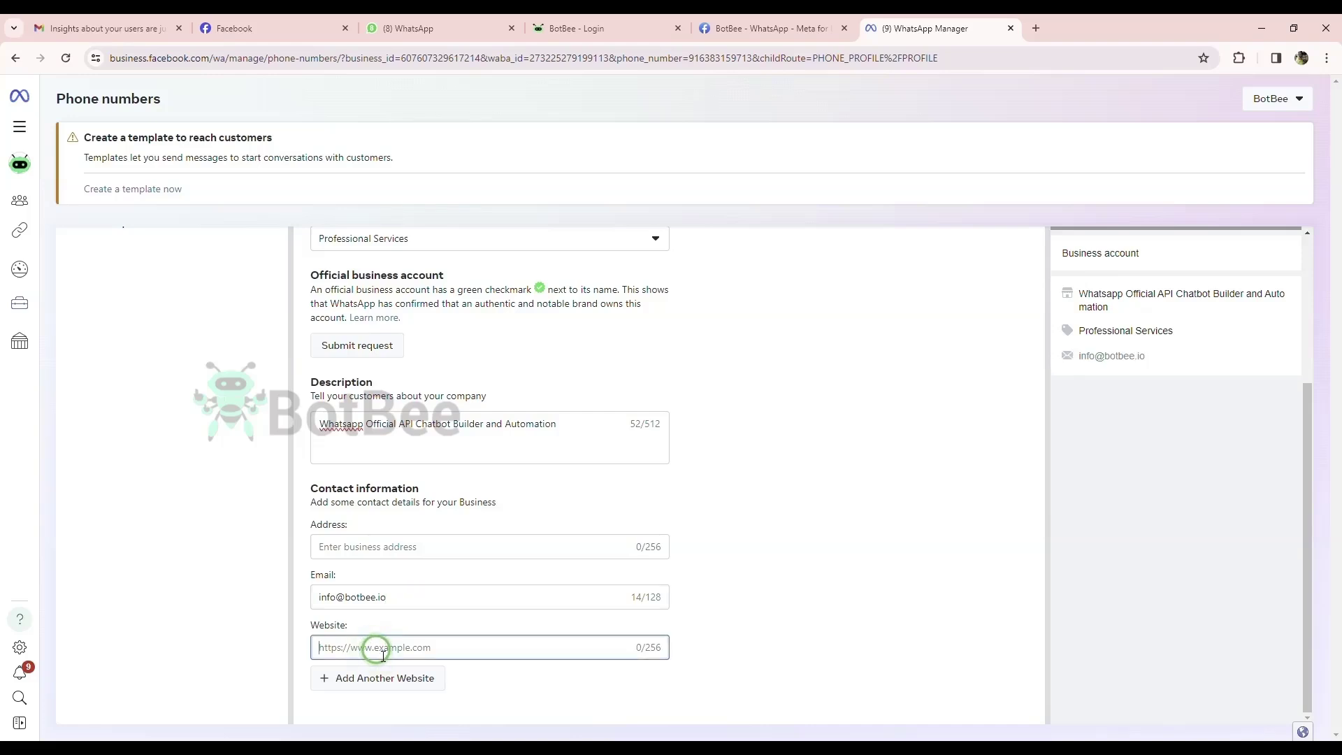
type("https://botbee.io")
left_click(390, 656)
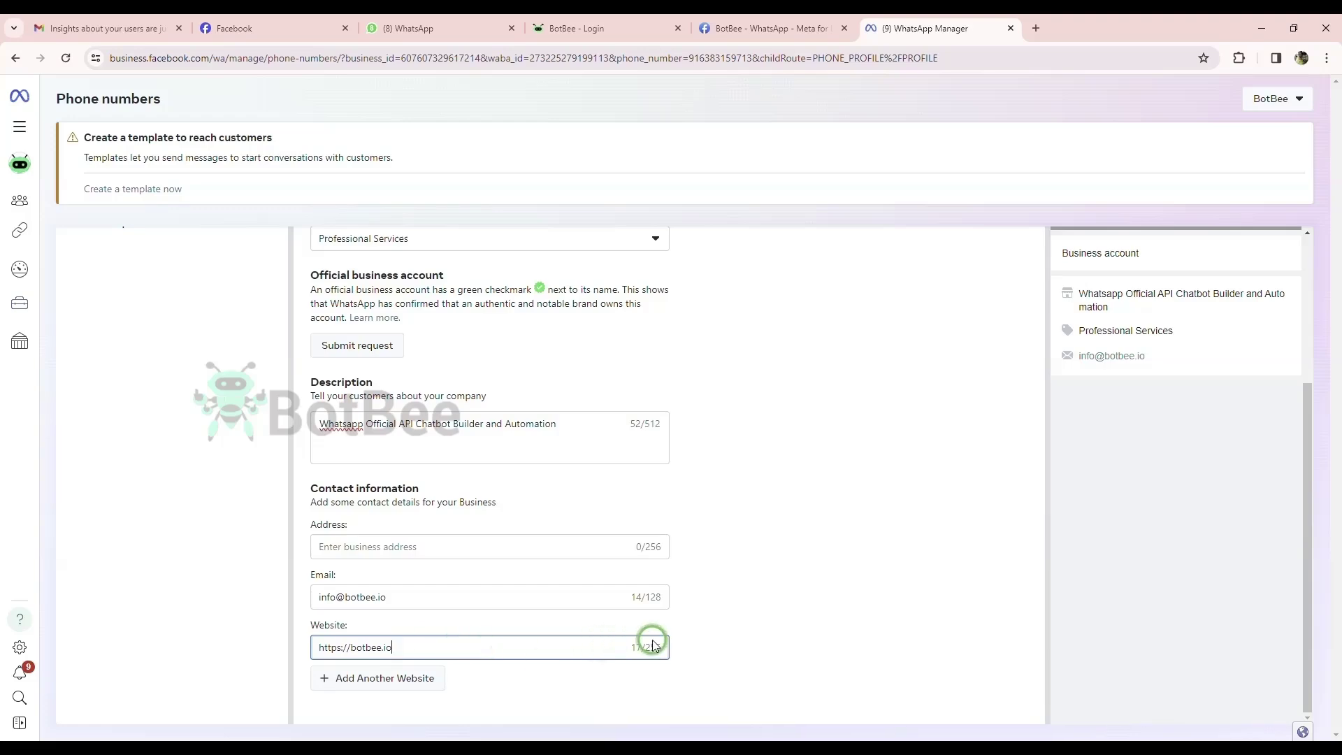
Save the updated BotBee business profile and dismiss the confirmation.
scroll(855, 523, "up", 3)
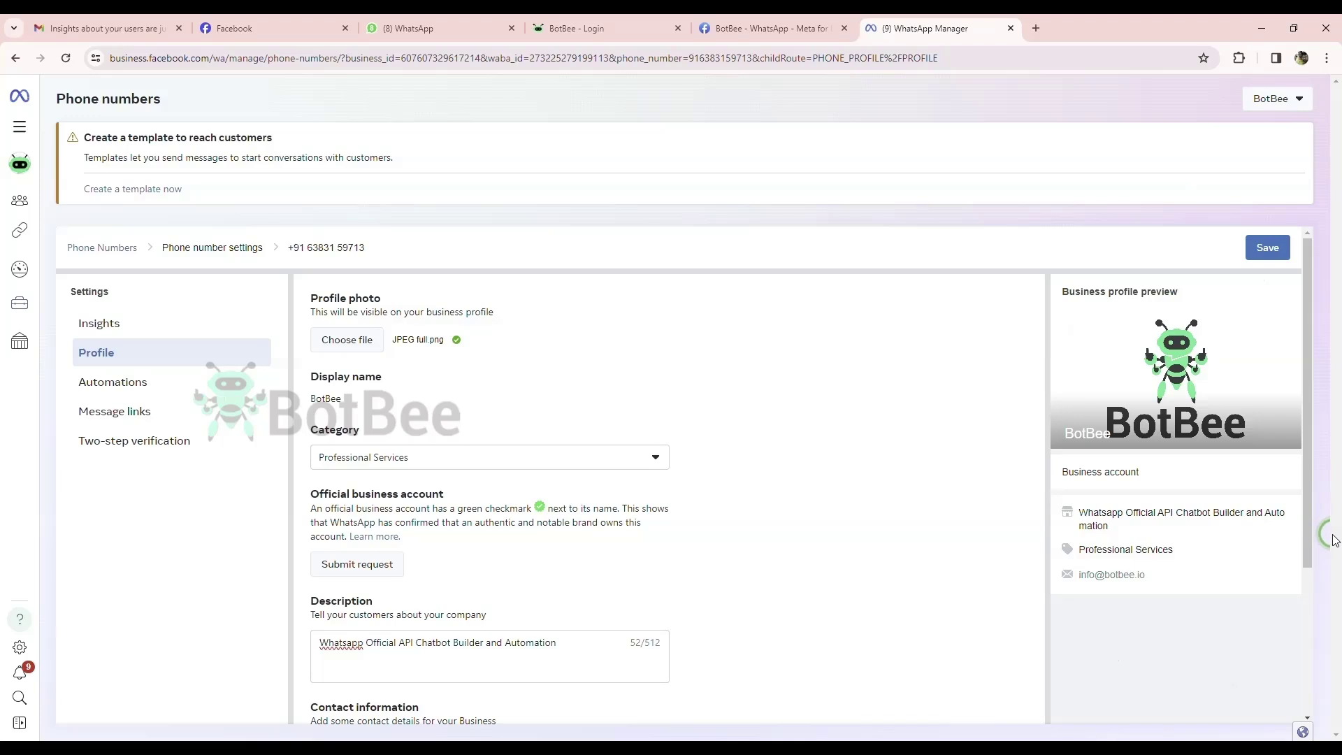
left_click(1253, 569)
left_click(1268, 249)
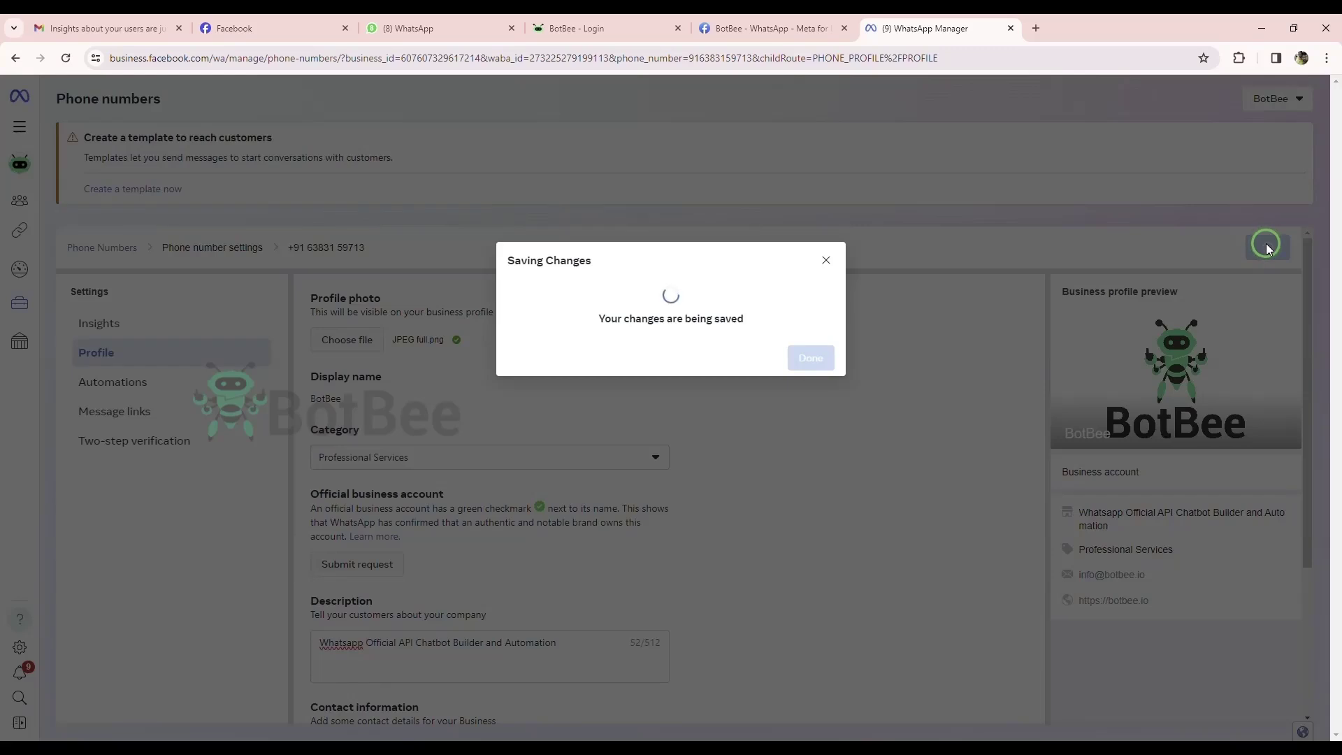
left_click(811, 358)
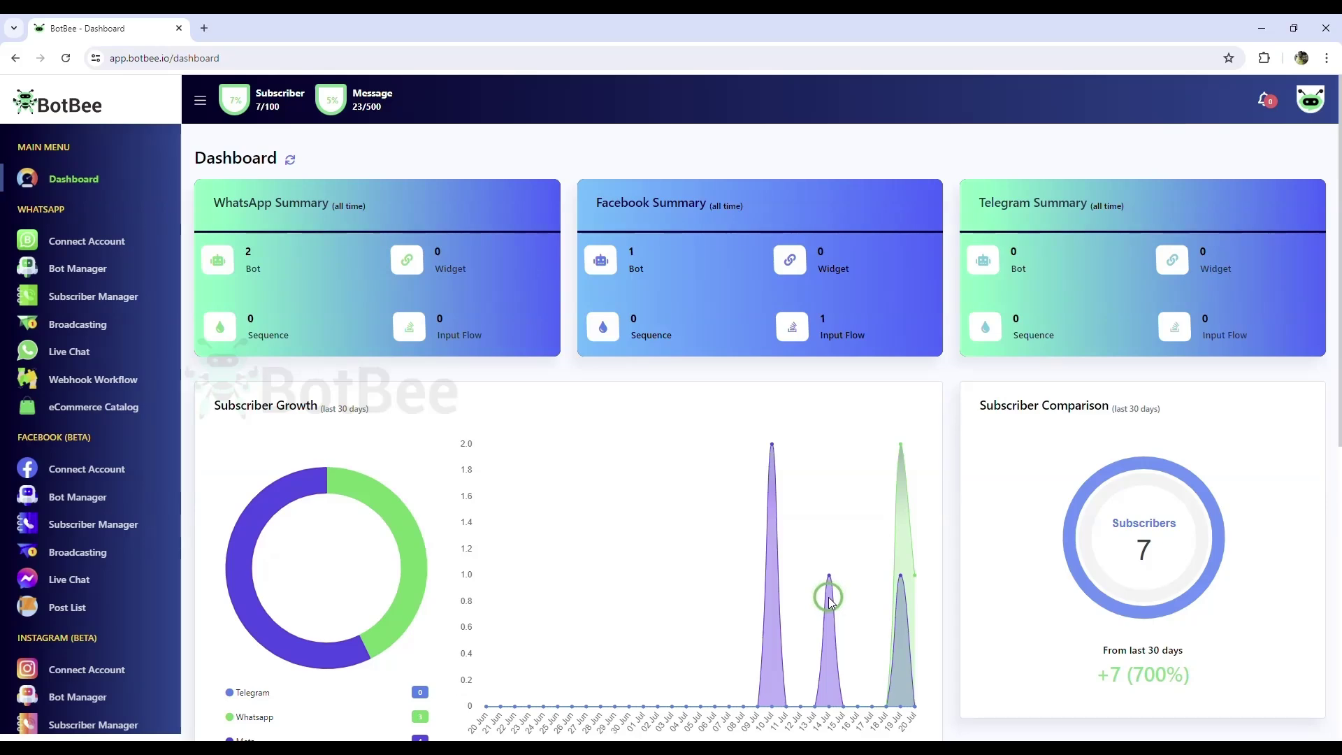
Open Profile Settings for the Aara number from WhatsApp > Connect Account.
left_click(90, 242)
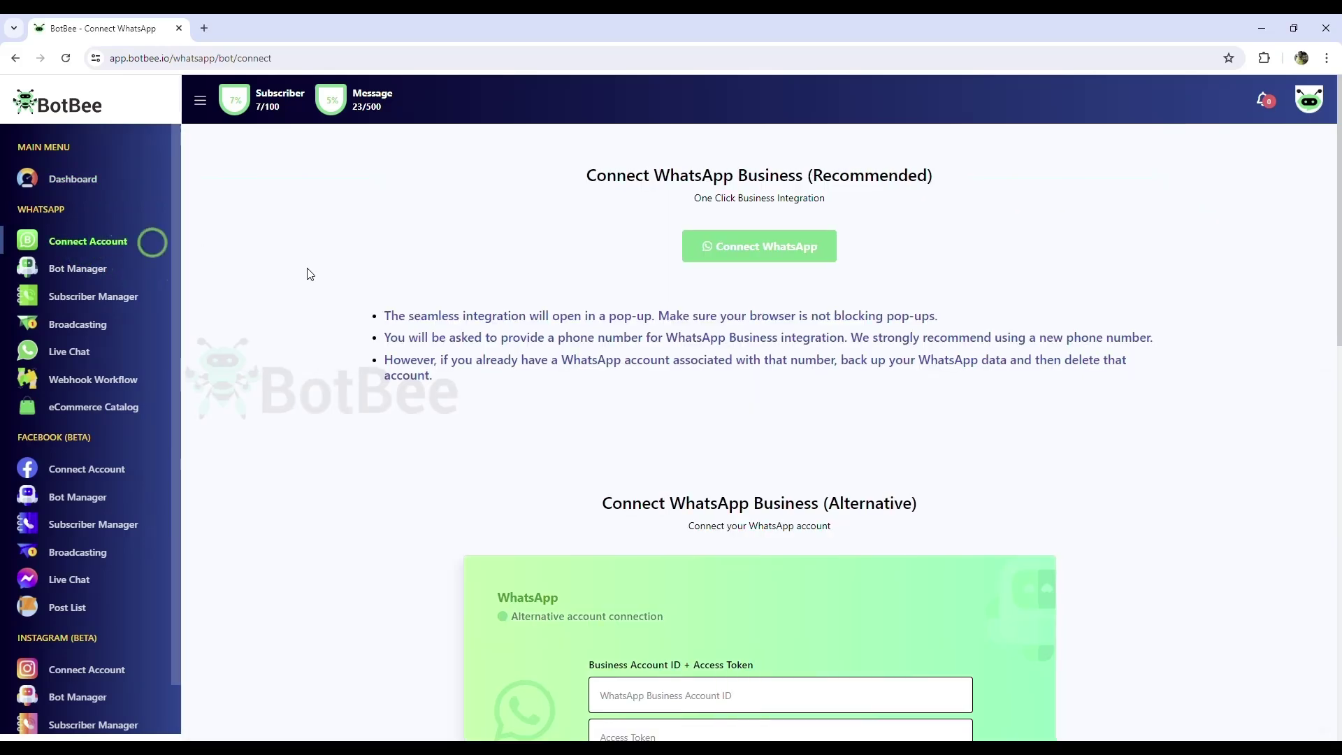
left_click(507, 425)
scroll(506, 425, "down", 5)
scroll(507, 425, "down", 3)
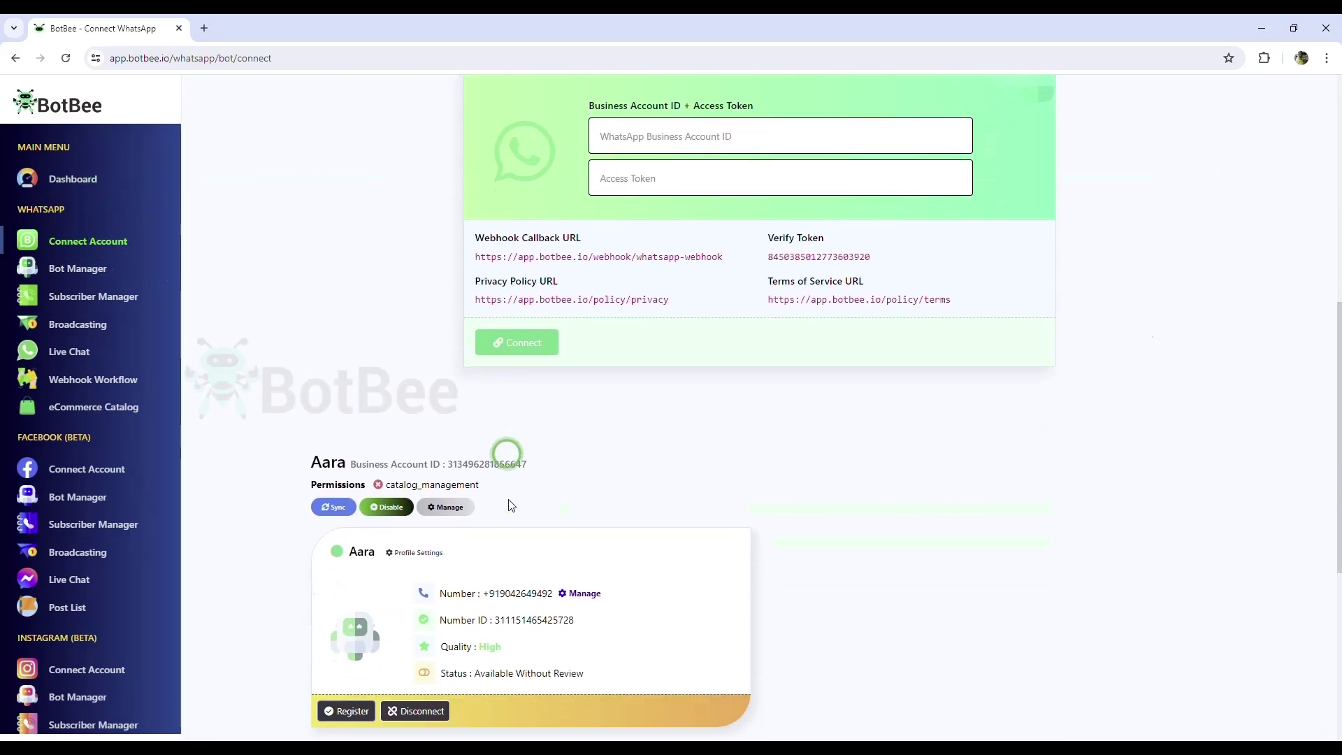
left_click(421, 554)
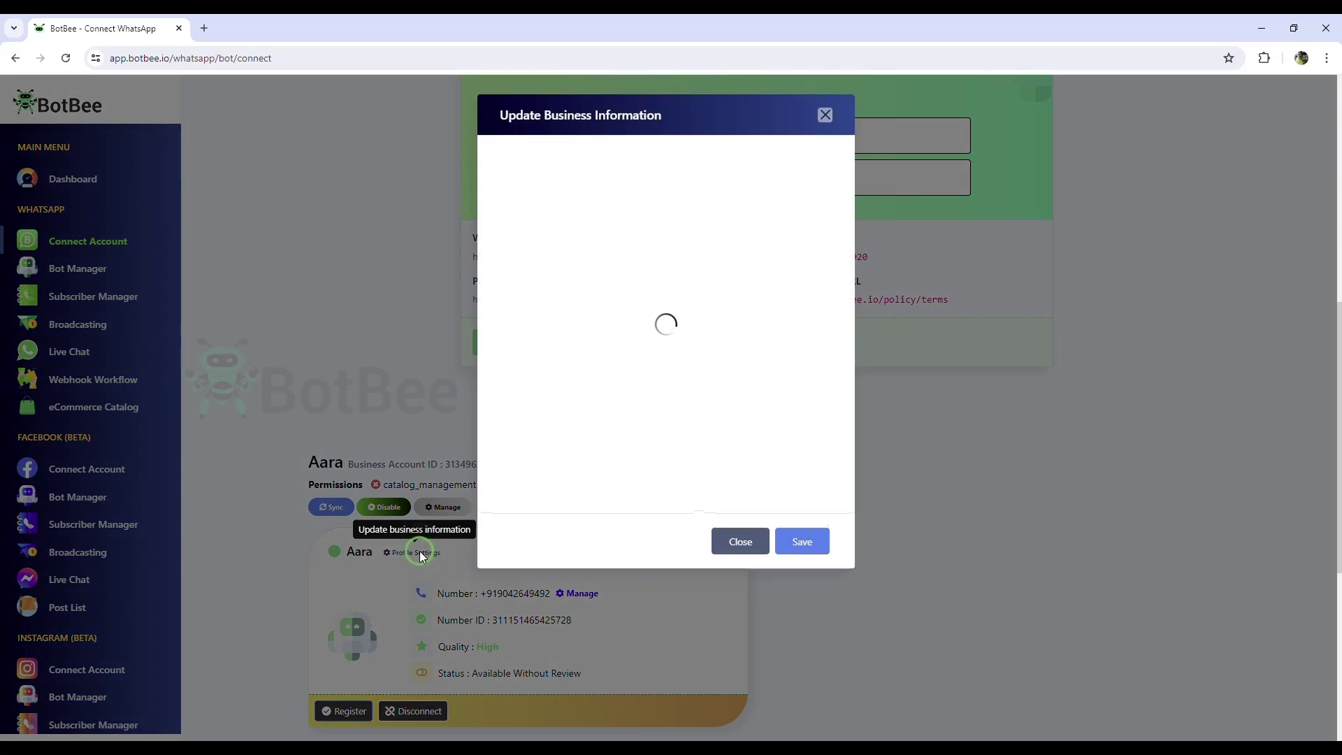
Review address, description, email, website and vertical fields, then save Aara's business information.
left_click(580, 312)
left_click(570, 391)
scroll(570, 392, "down", 1)
left_click(549, 482)
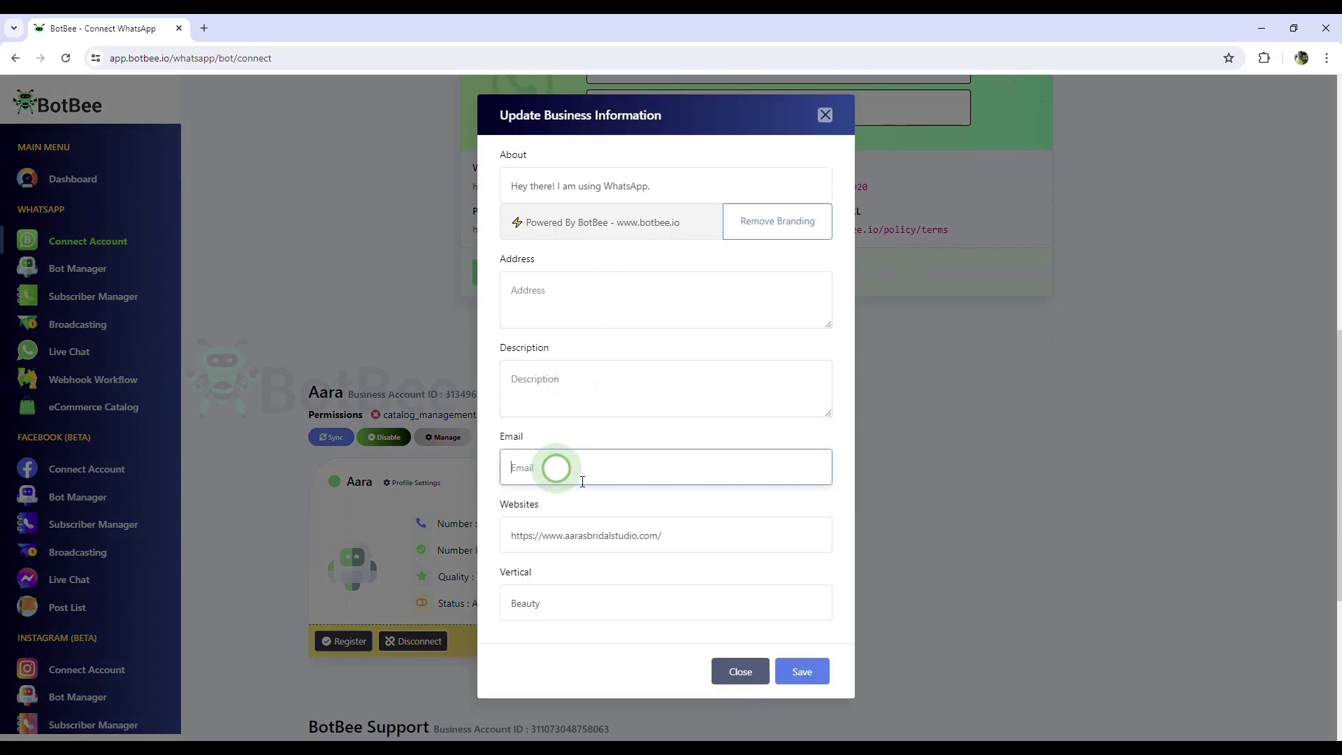
left_click(675, 533)
left_click(637, 614)
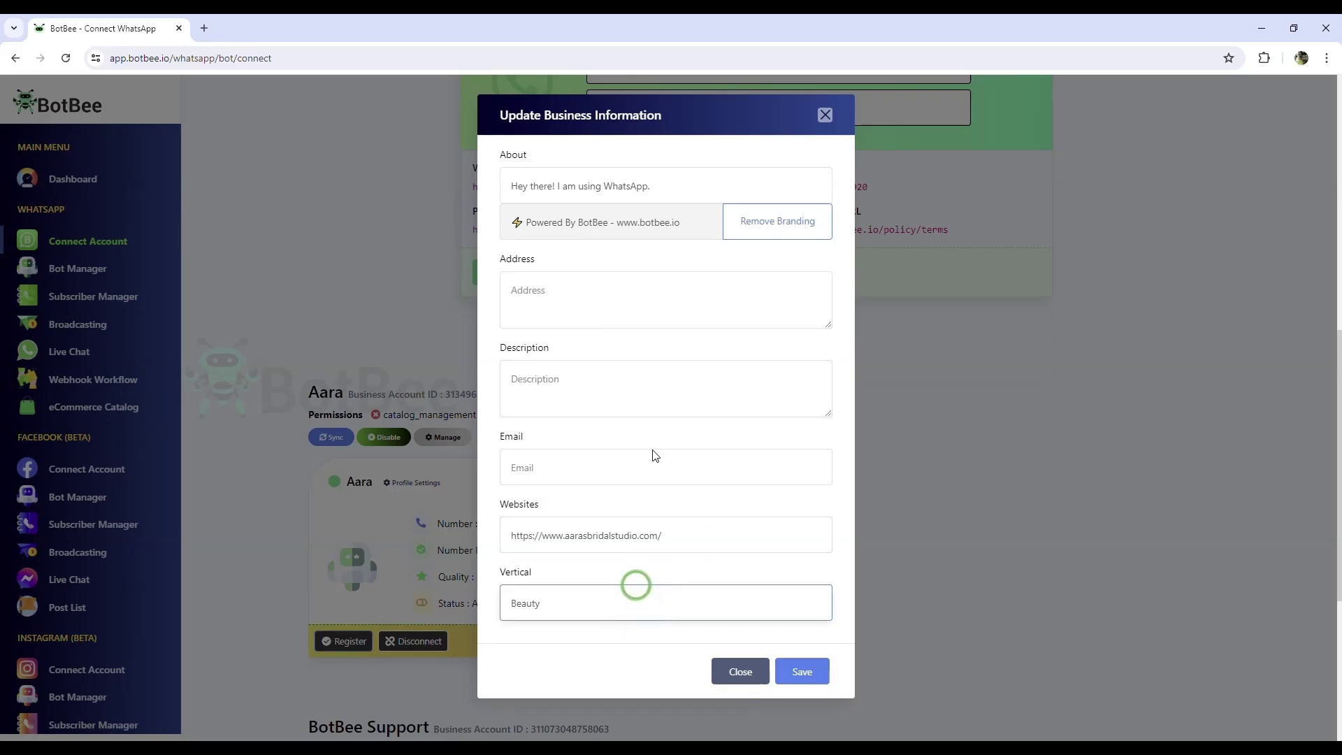
left_click(587, 660)
left_click(804, 673)
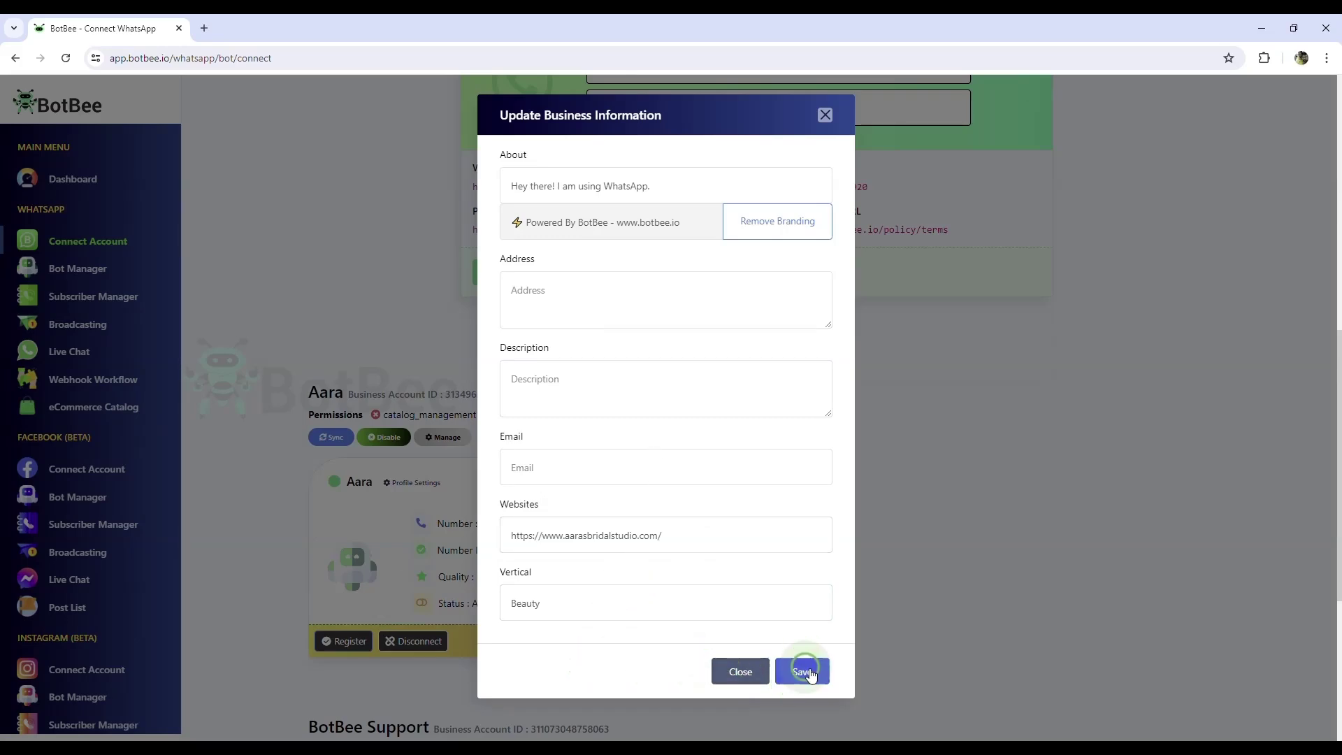